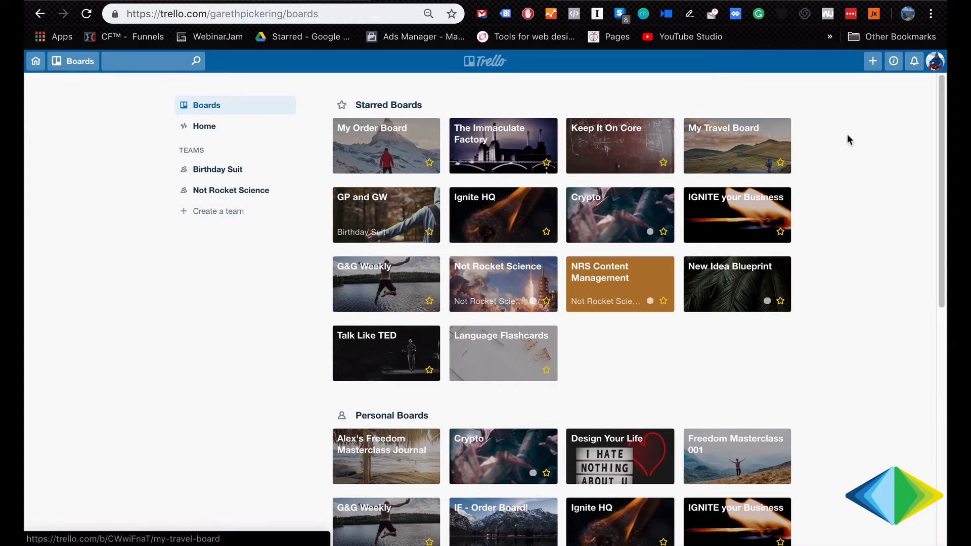
# Create a new private board titled "Demo Order Board" with no team
pyautogui.click(873, 62)
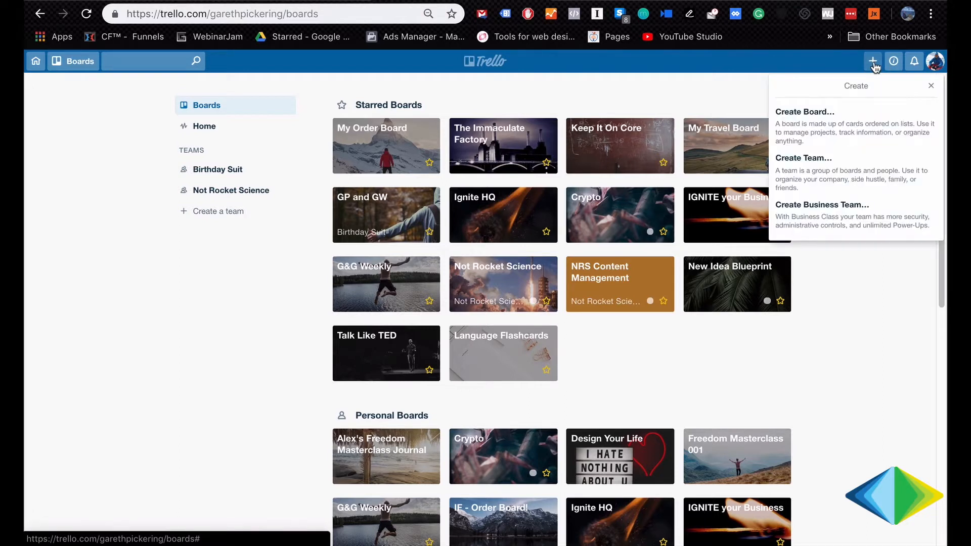
pyautogui.click(829, 120)
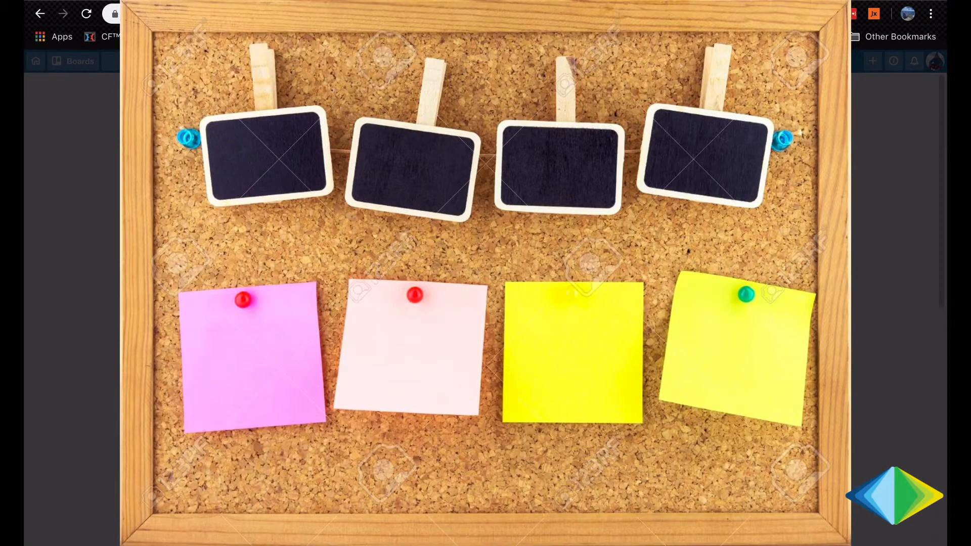
pyautogui.write('Order')
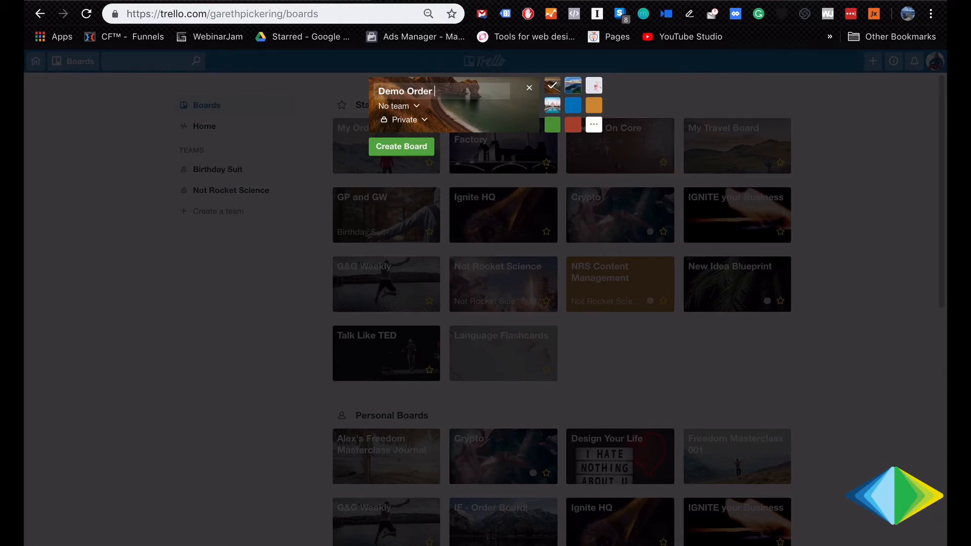
pyautogui.write(' Board')
pyautogui.click(412, 148)
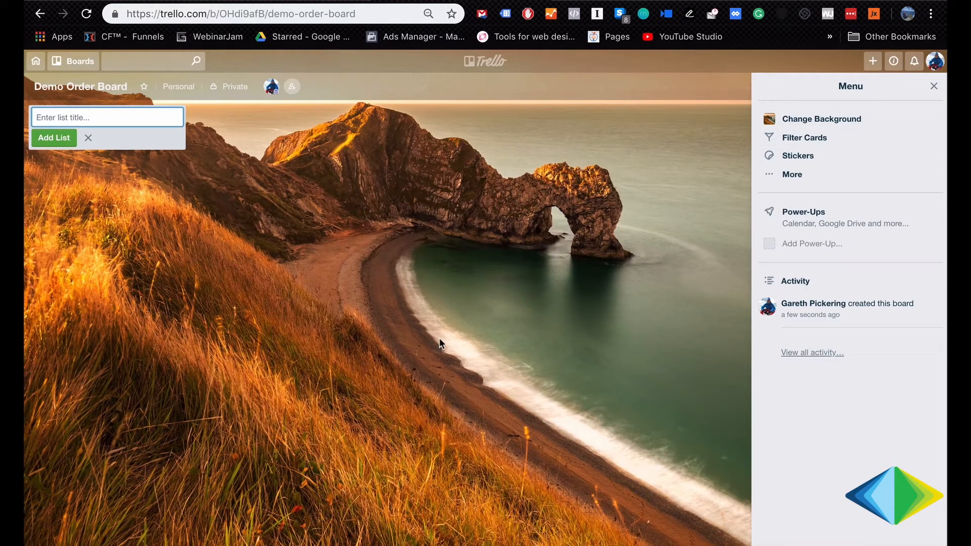
# Change the board's background to the Unsplash photo of a red sunset over ocean waves, and close the board menu
pyautogui.click(831, 129)
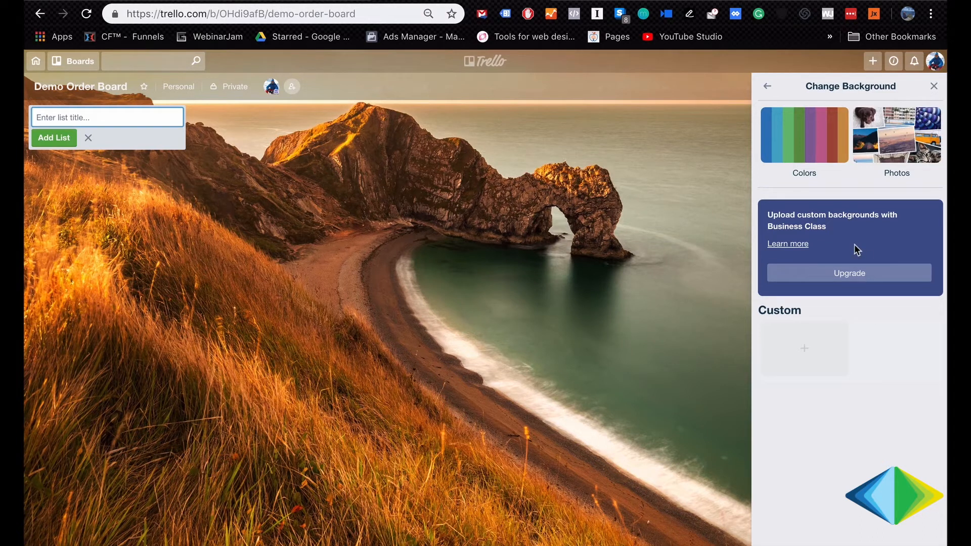
pyautogui.click(888, 147)
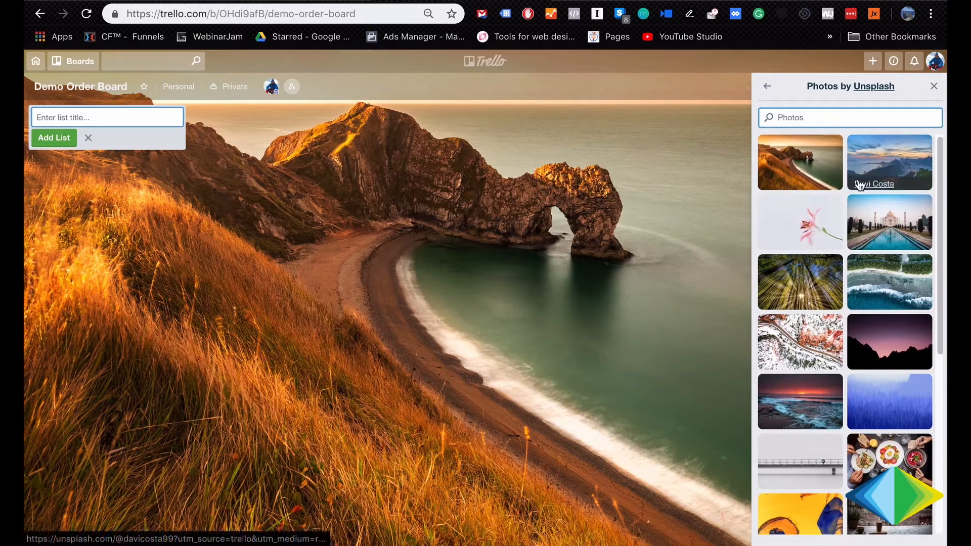
pyautogui.scroll(-2, 841, 301)
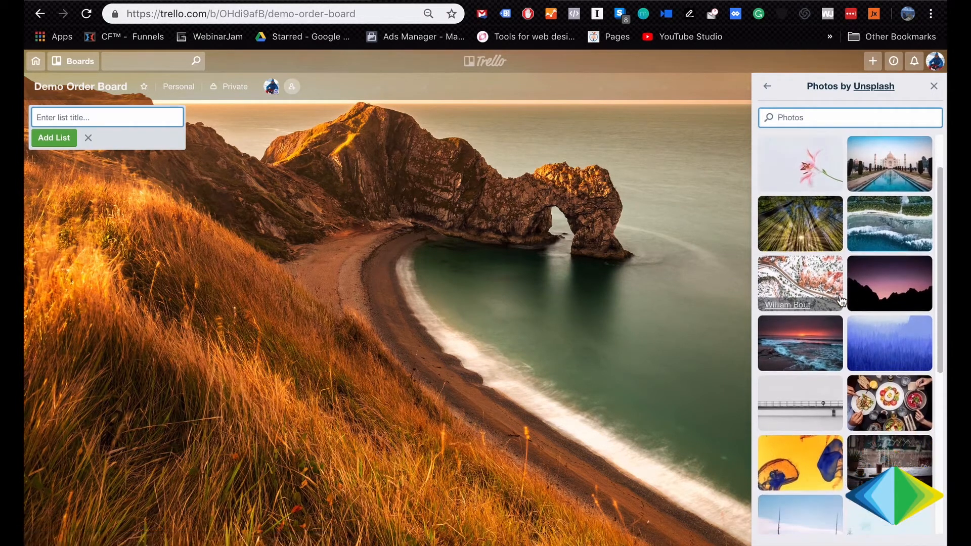
pyautogui.click(792, 349)
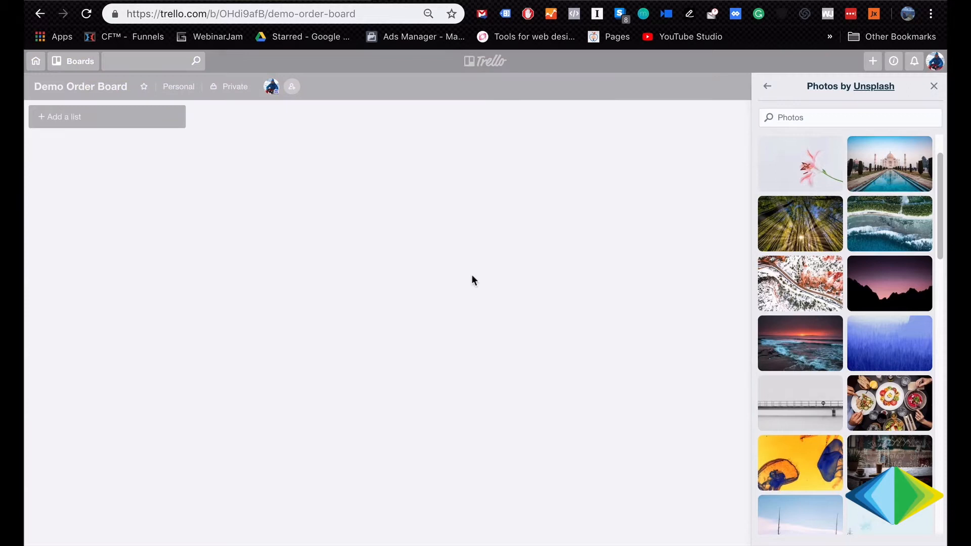
pyautogui.click(934, 86)
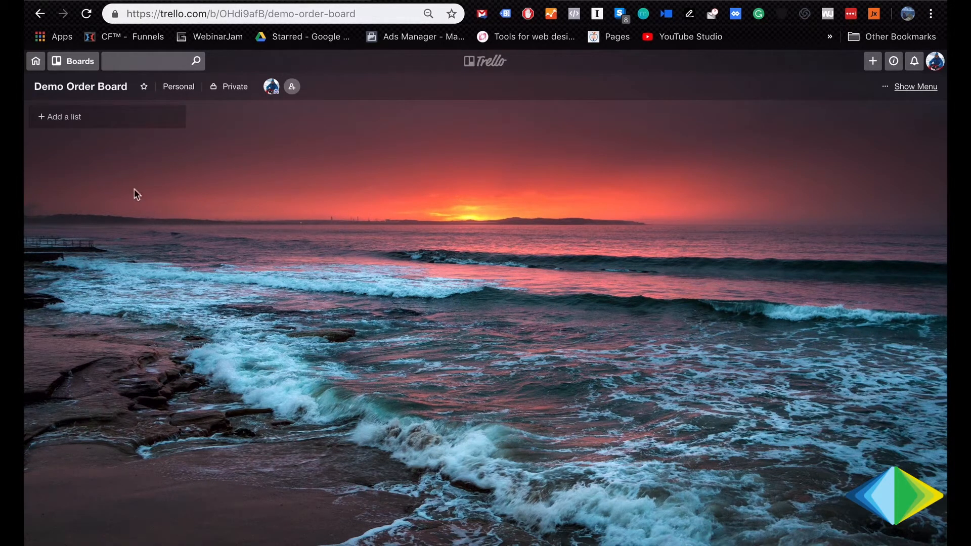
# Add three lists to the board titled "Mind", "Body" and "Travel"
pyautogui.click(105, 125)
pyautogui.write('Mind')
pyautogui.press('Return')
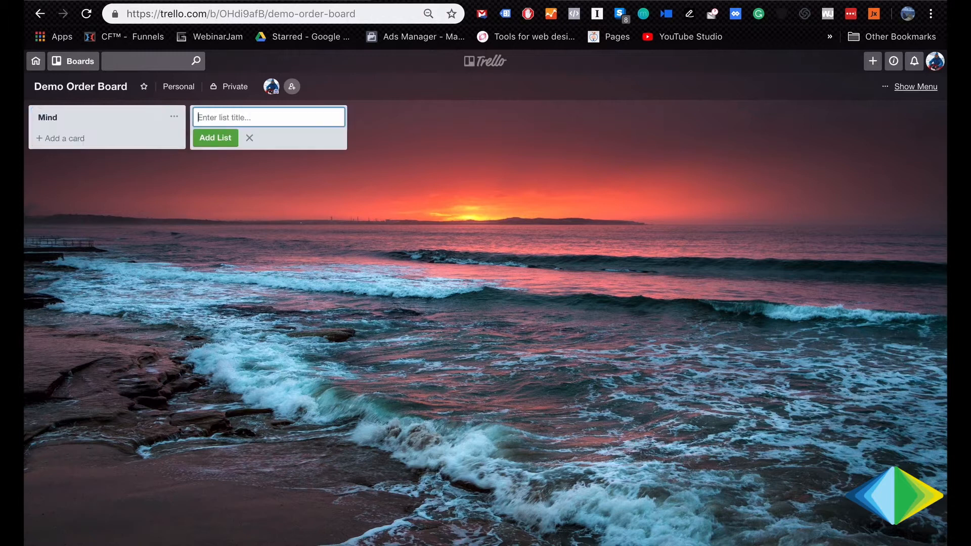
pyautogui.write('Body')
pyautogui.press('Return')
pyautogui.write('Travel')
pyautogui.press('Return')
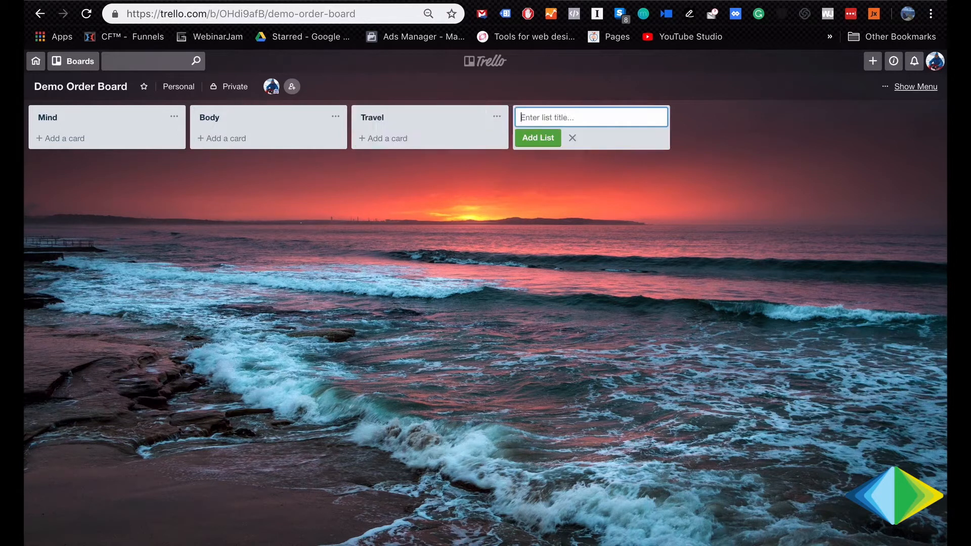
# Add three more lists titled "Business / Work", "Stuff I want" and "Experiences"
pyautogui.write('Business / Work')
pyautogui.press('Return')
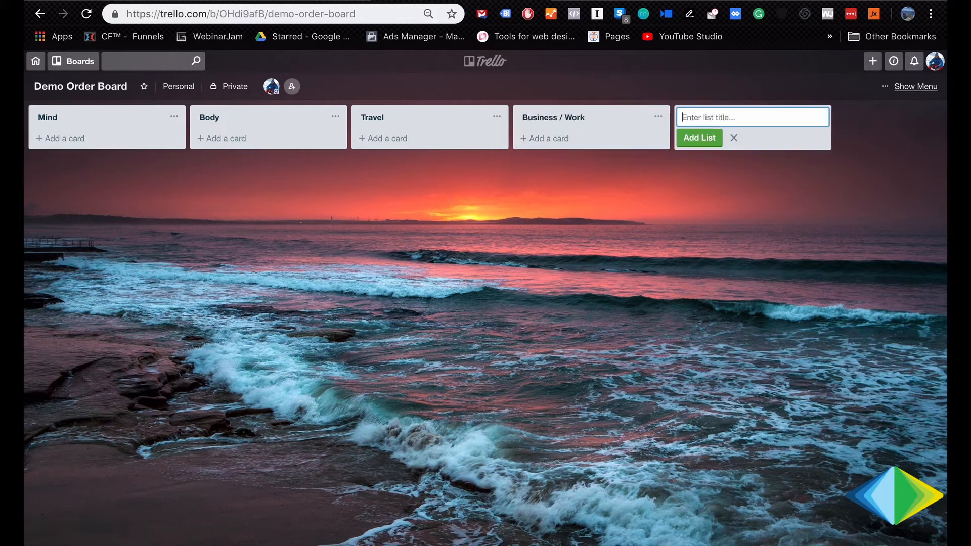
pyautogui.write('Stuff I want')
pyautogui.press('Return')
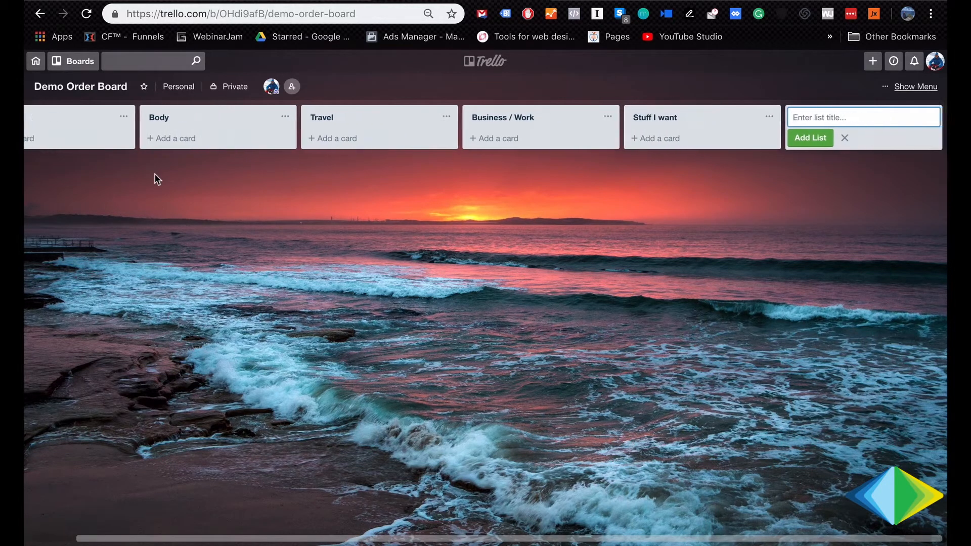
pyautogui.write('Experiences')
pyautogui.press('Return')
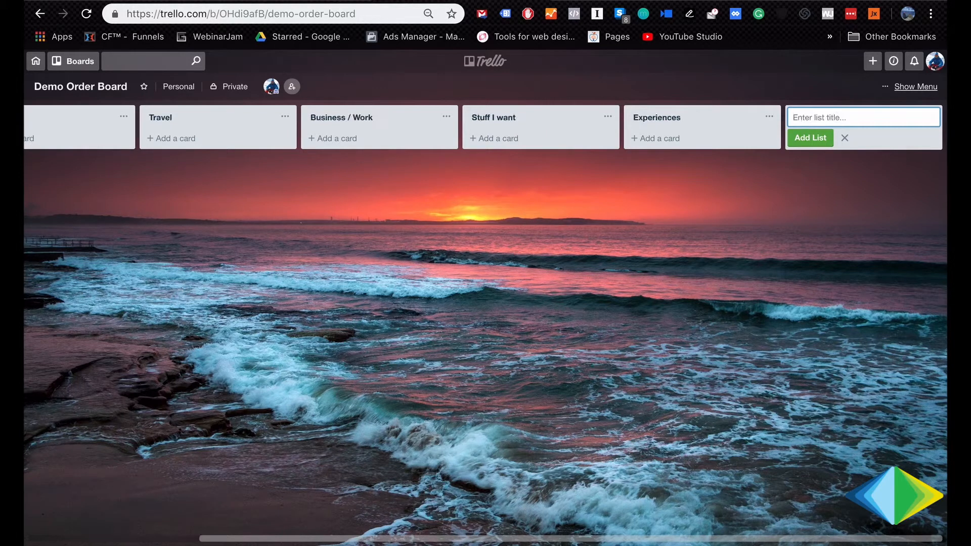
# Add the lists "Relationships" and "Home / House", and finish adding lists
pyautogui.write('Reltin')
pyautogui.press('BackSpace')
pyautogui.press('BackSpace')
pyautogui.write('ationships')
pyautogui.press('Return')
pyautogui.write('Home / House')
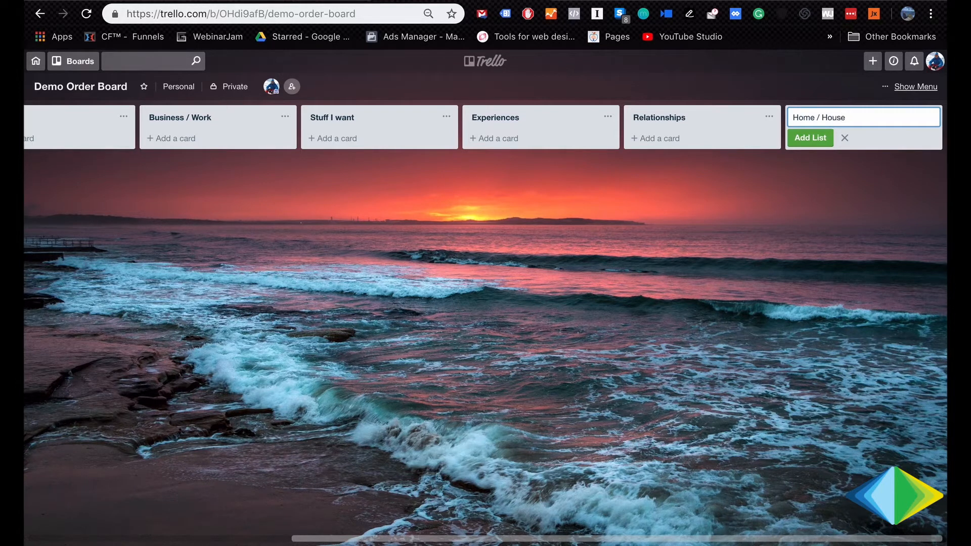
pyautogui.press('Return')
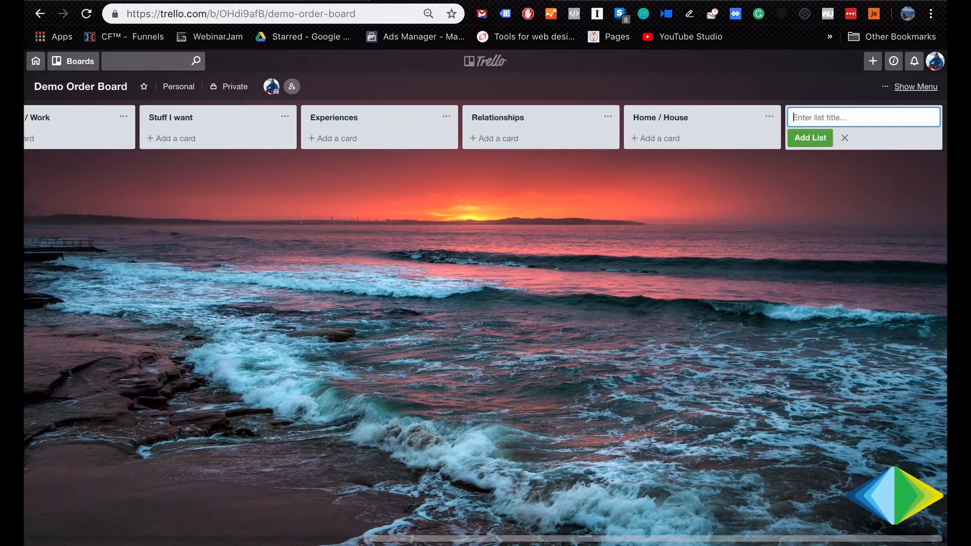
pyautogui.click(34, 353)
pyautogui.hscroll(-5, 319, 355)
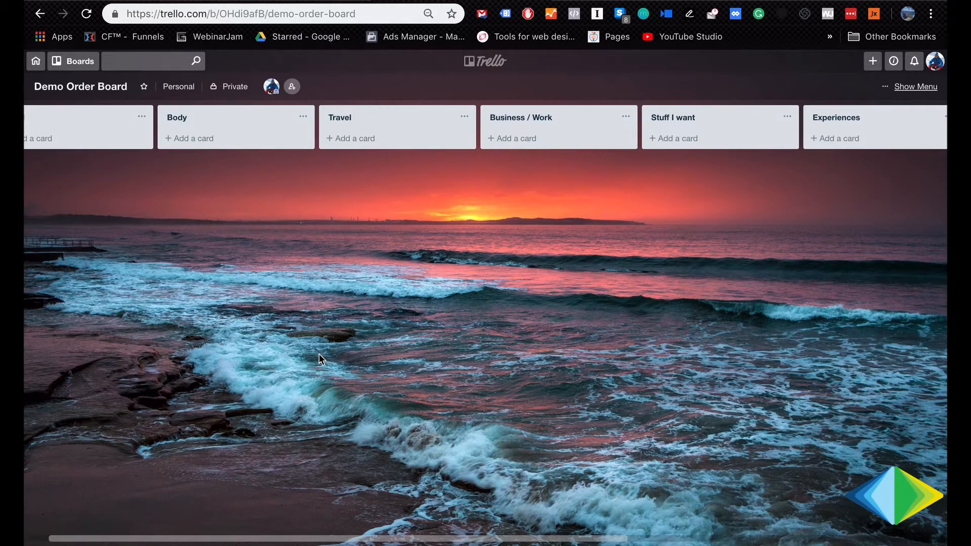
pyautogui.hscroll(-2, 319, 353)
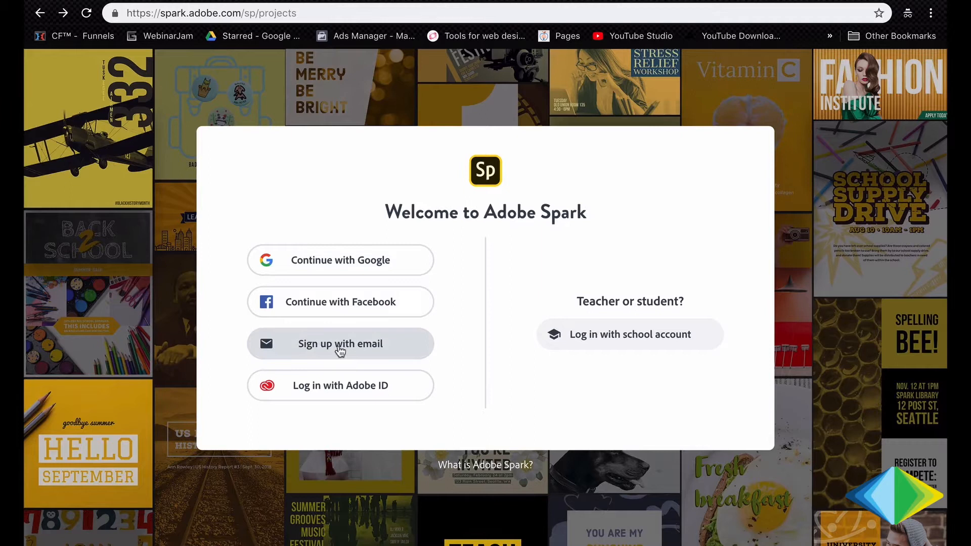
# Switch to Adobe Spark, log in with an Adobe ID and start a new project from the Facebook Post template
pyautogui.click(336, 393)
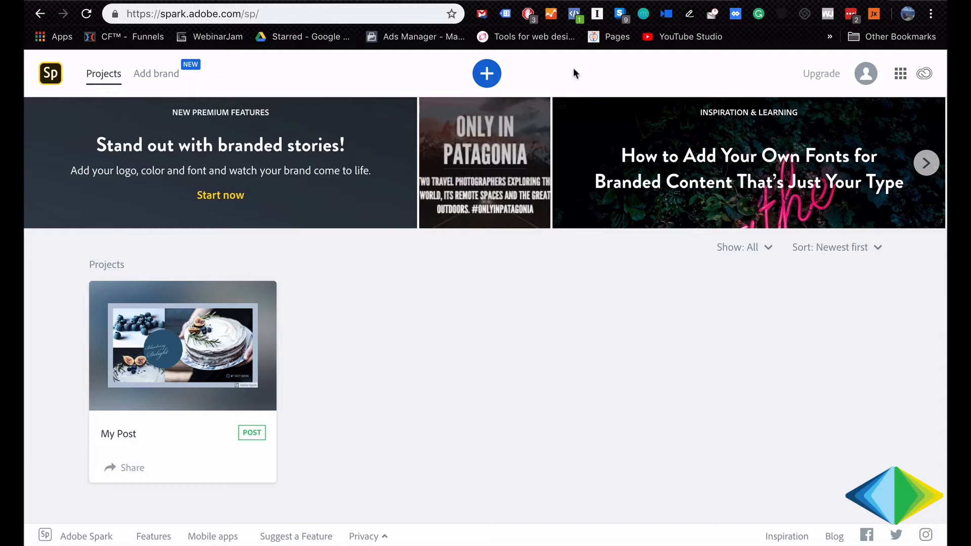
pyautogui.click(487, 75)
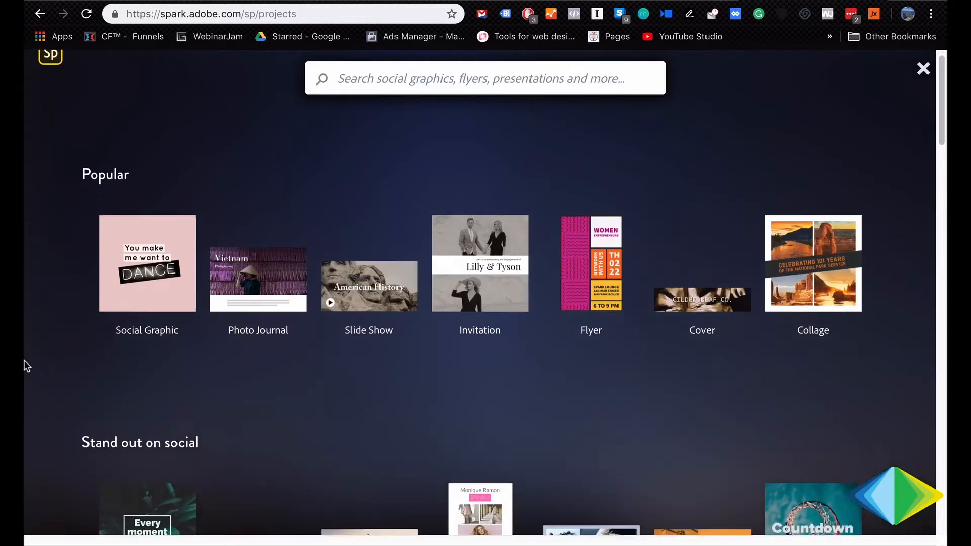
pyautogui.scroll(-3, 24, 361)
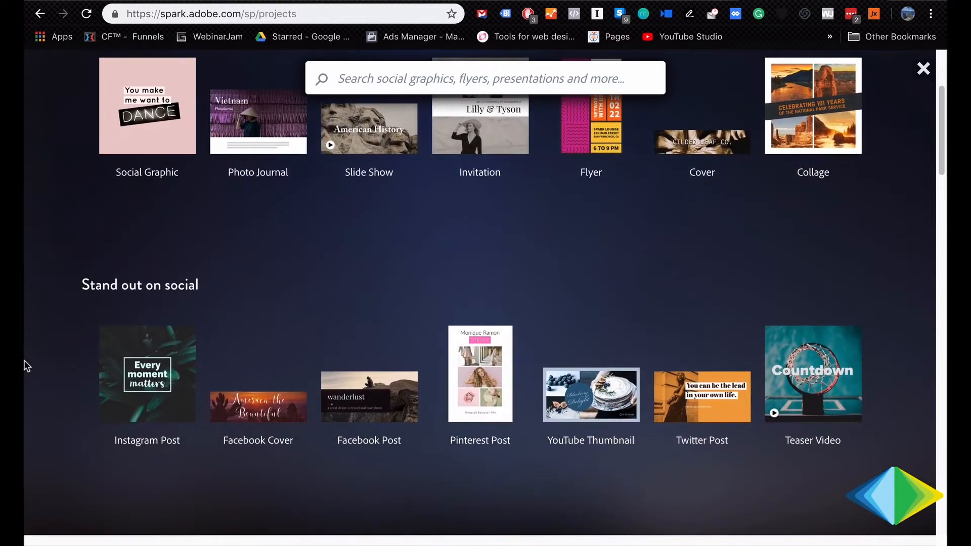
pyautogui.scroll(1, 23, 360)
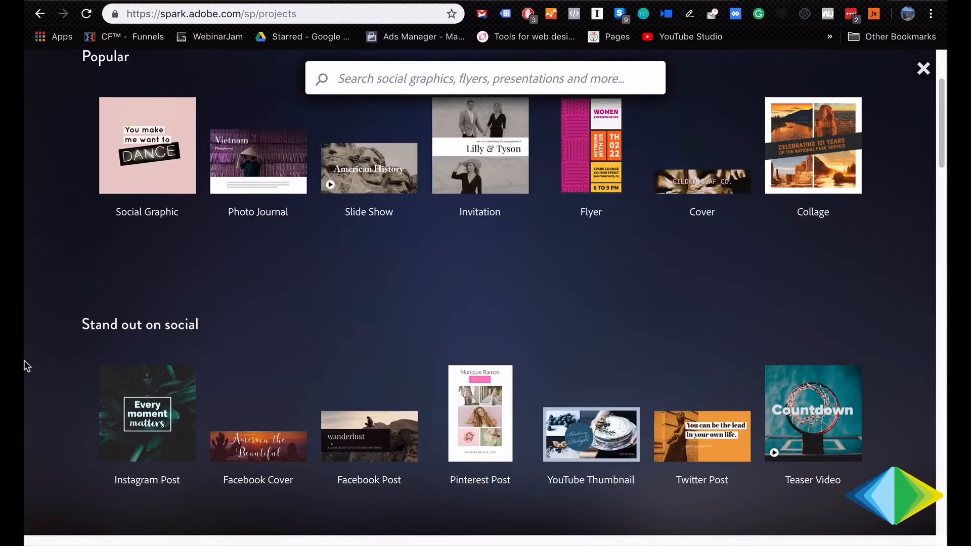
pyautogui.scroll(-3, 24, 360)
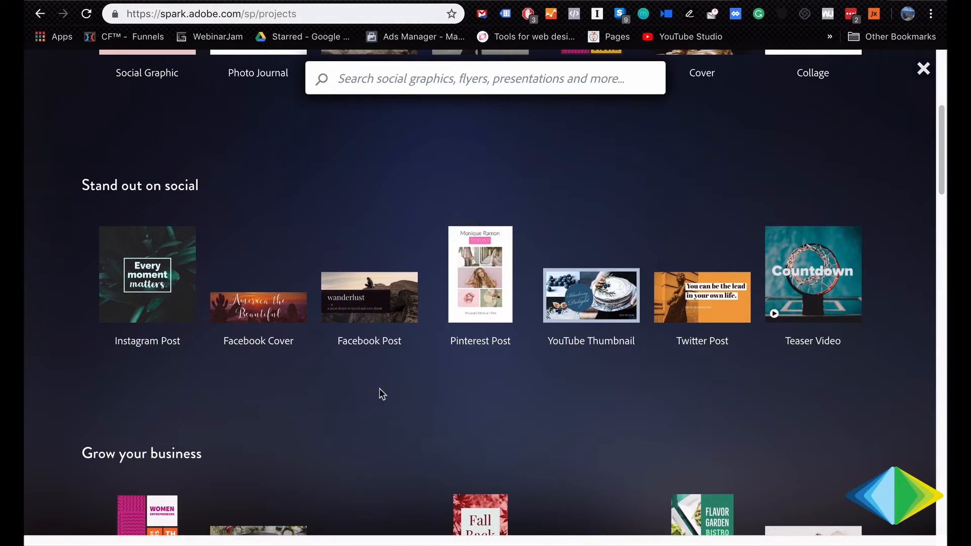
pyautogui.scroll(1, 379, 388)
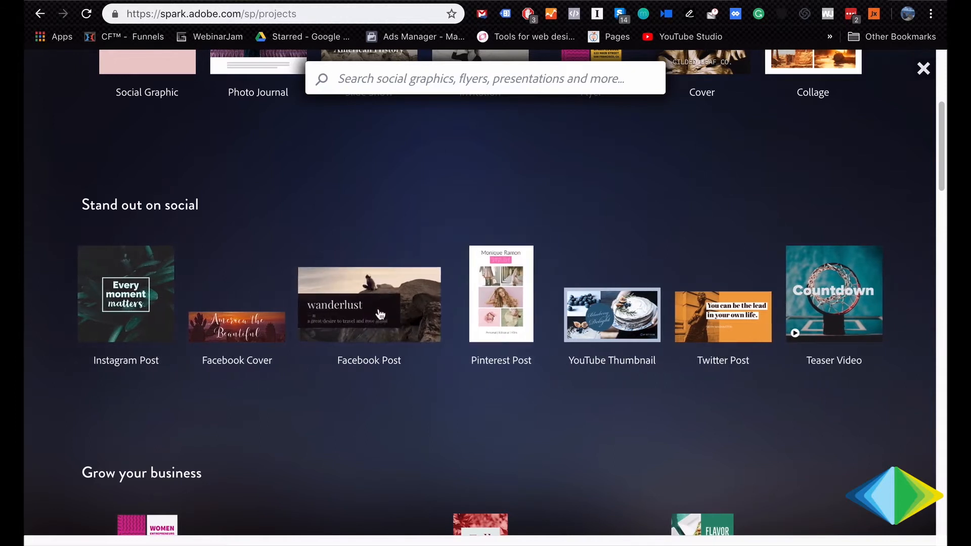
pyautogui.click(379, 322)
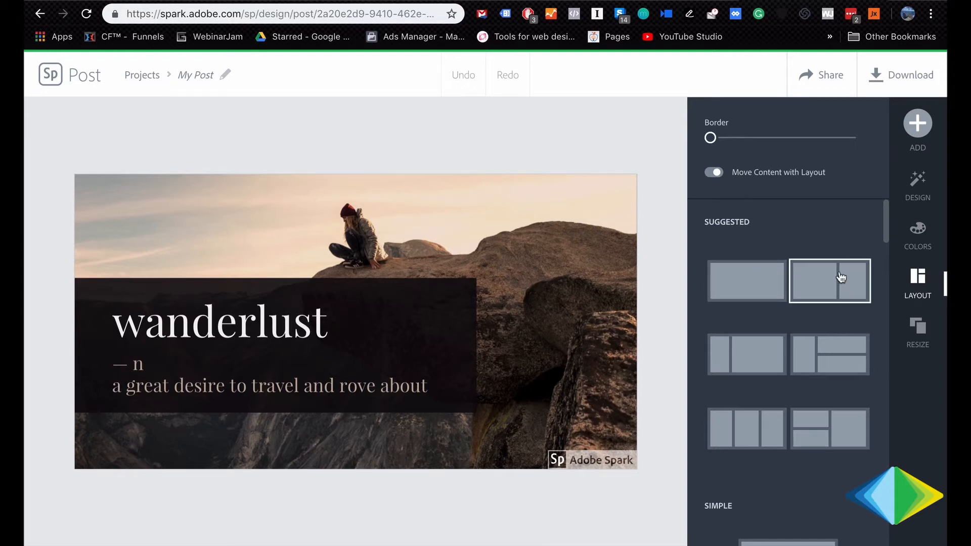
# Apply the suggested single-panel layout to the post and look through the background photo's filters
pyautogui.click(757, 278)
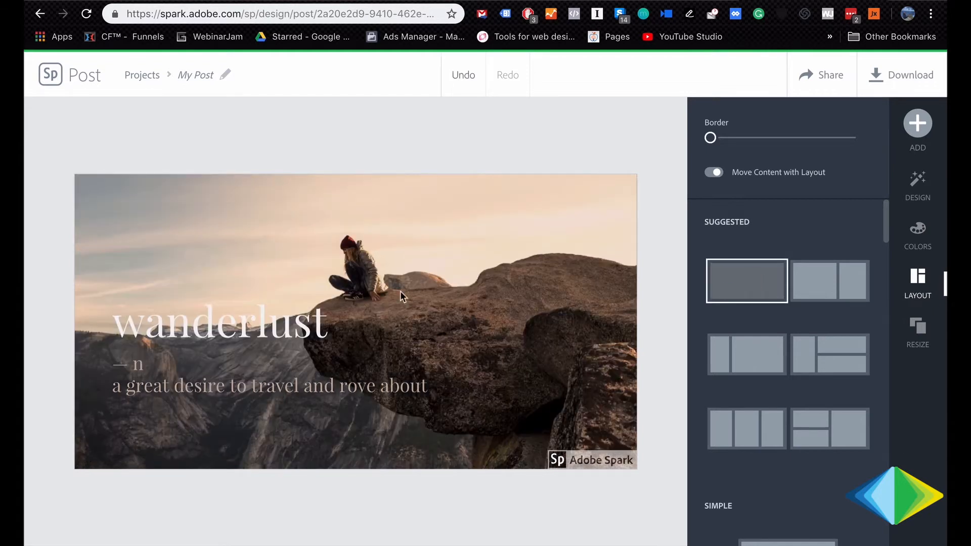
pyautogui.click(490, 235)
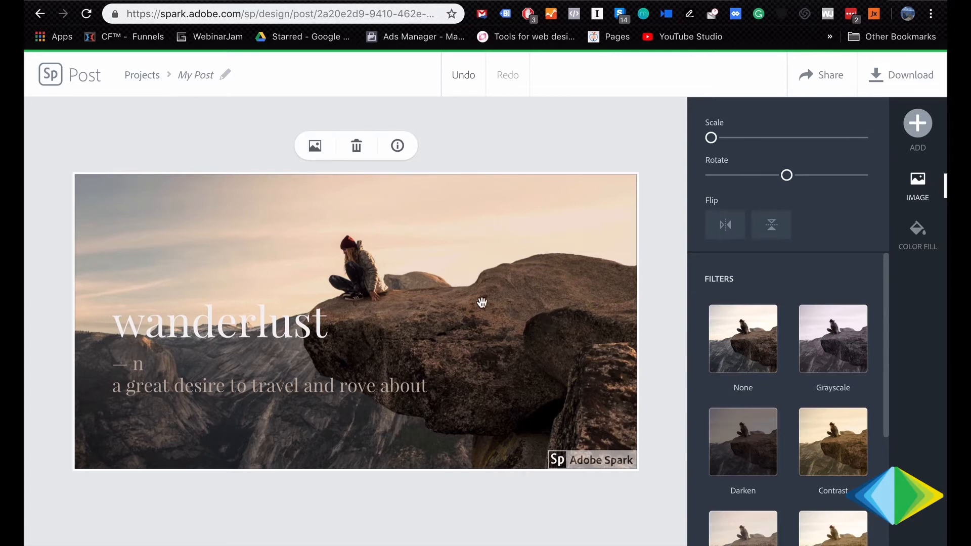
pyautogui.scroll(-3, 743, 352)
pyautogui.scroll(3, 743, 352)
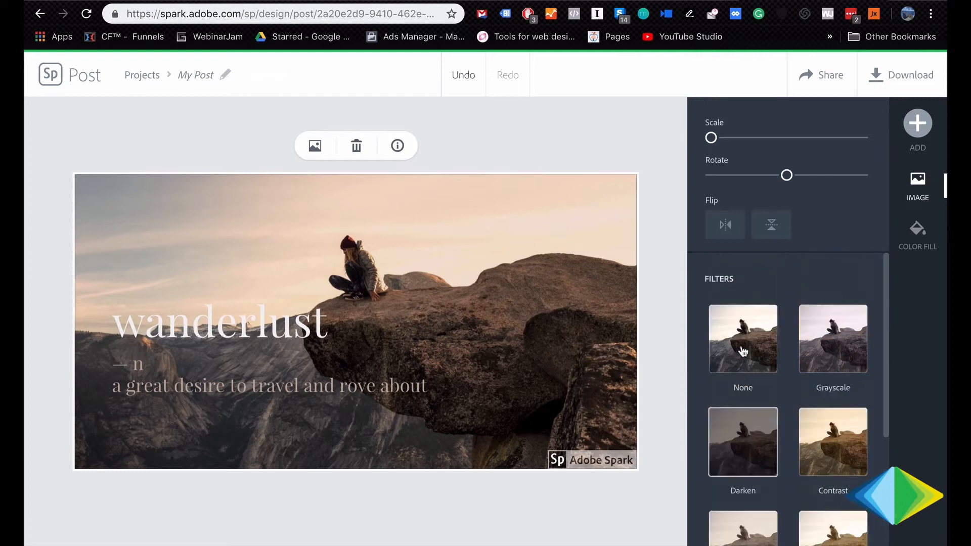
# Search free photos for "Florist" and replace the background with the photo of hands holding blank brown paper among flowers
pyautogui.click(314, 145)
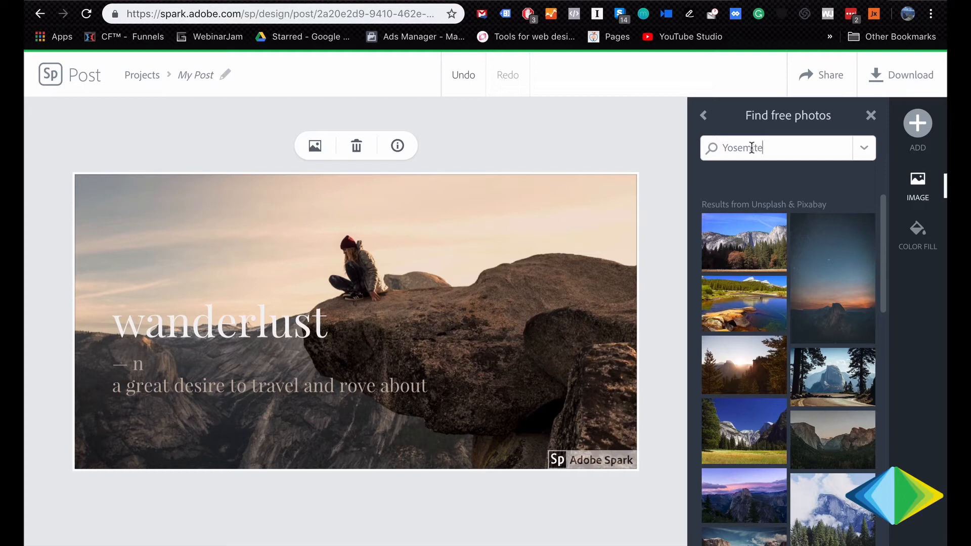
pyautogui.doubleClick(752, 148)
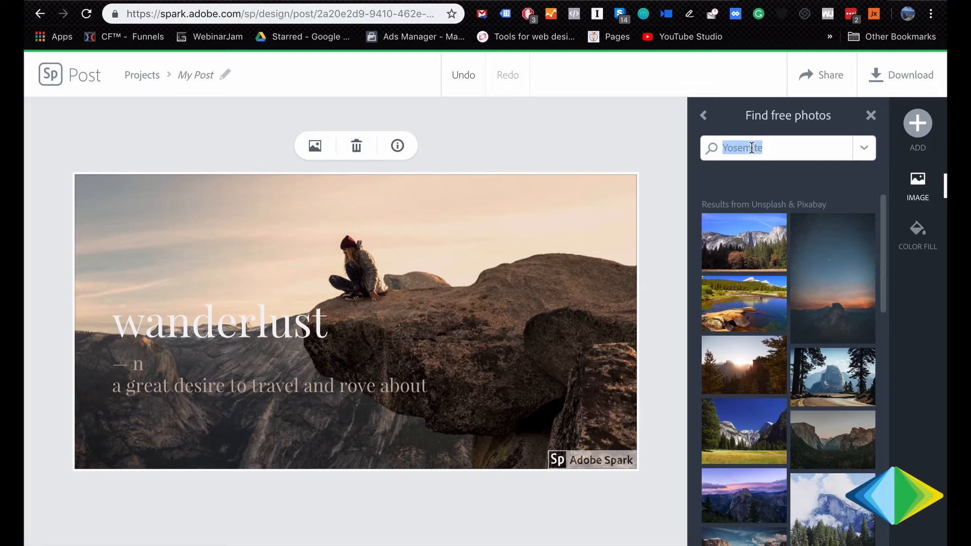
pyautogui.write('Florist')
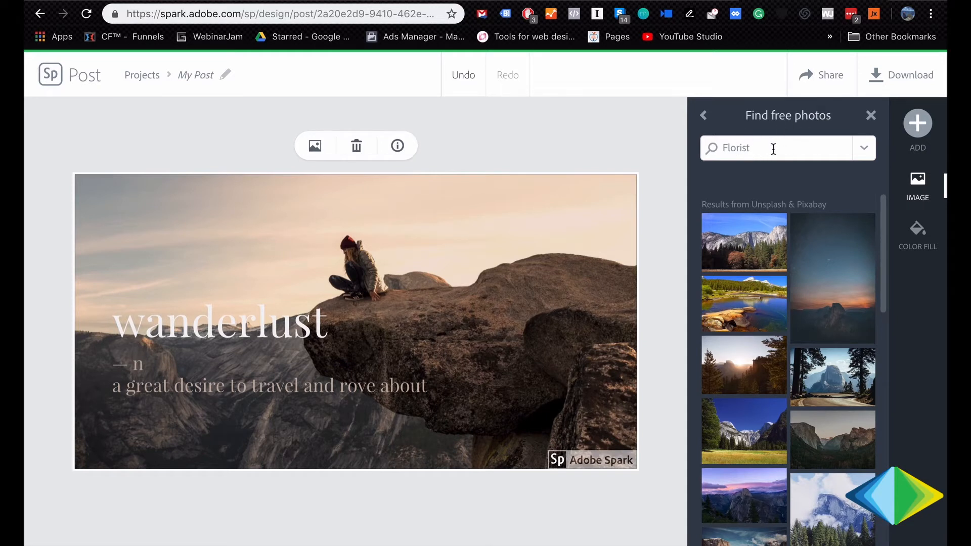
pyautogui.press('Return')
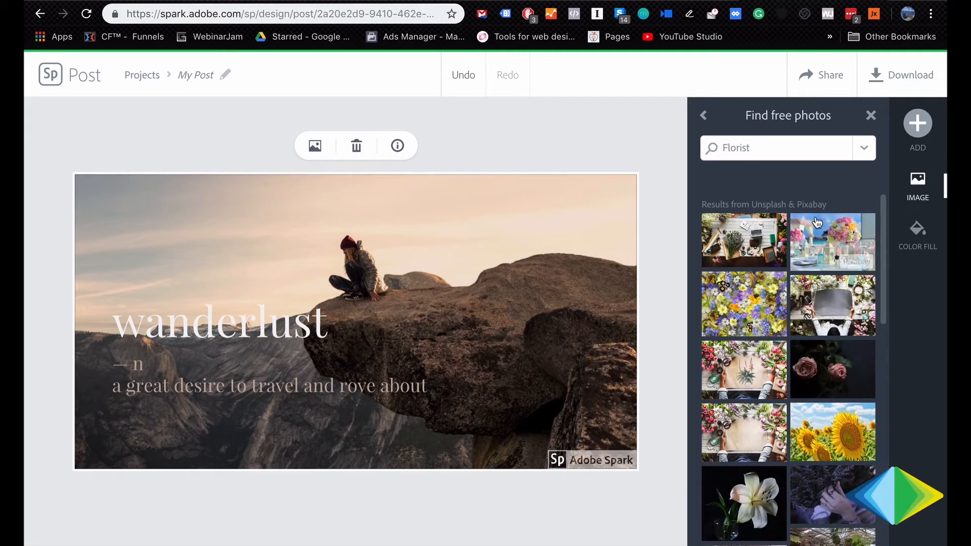
pyautogui.scroll(-5, 813, 255)
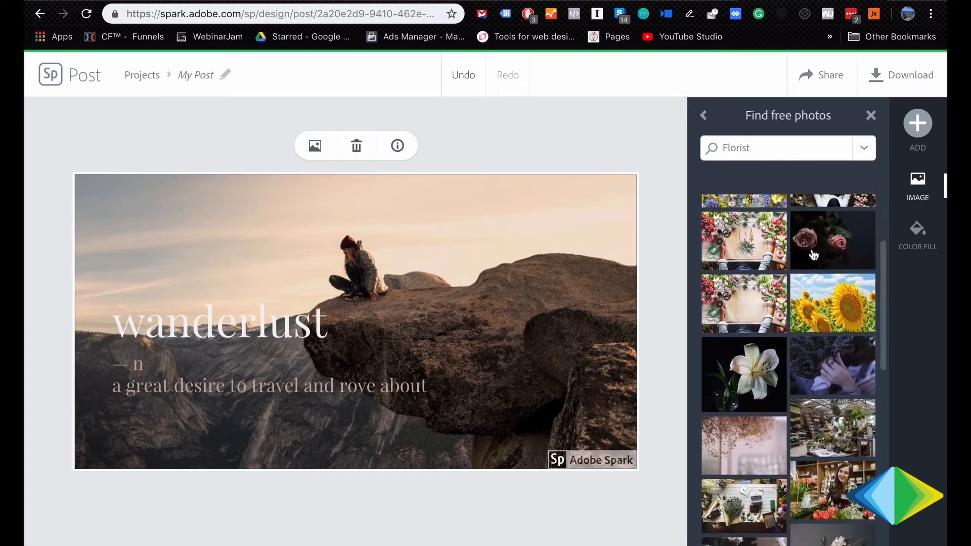
pyautogui.scroll(4, 809, 283)
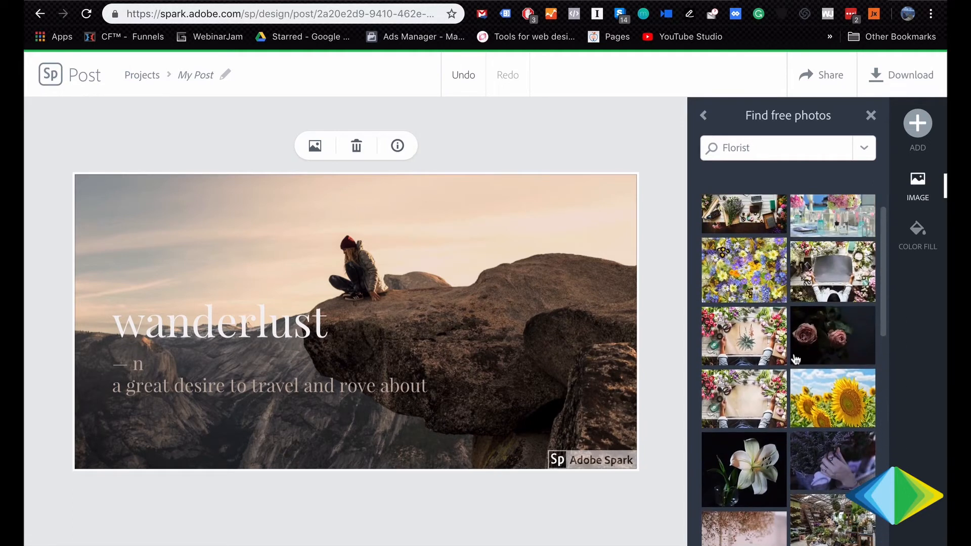
pyautogui.click(749, 398)
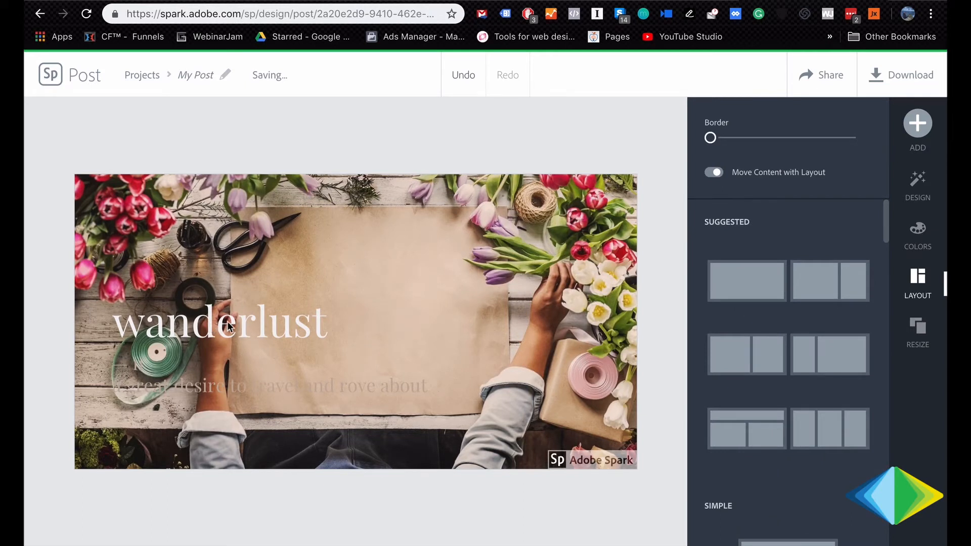
# Replace the "wanderlust" title with "My Florist!" and move it onto the blank brown paper
pyautogui.click(230, 330)
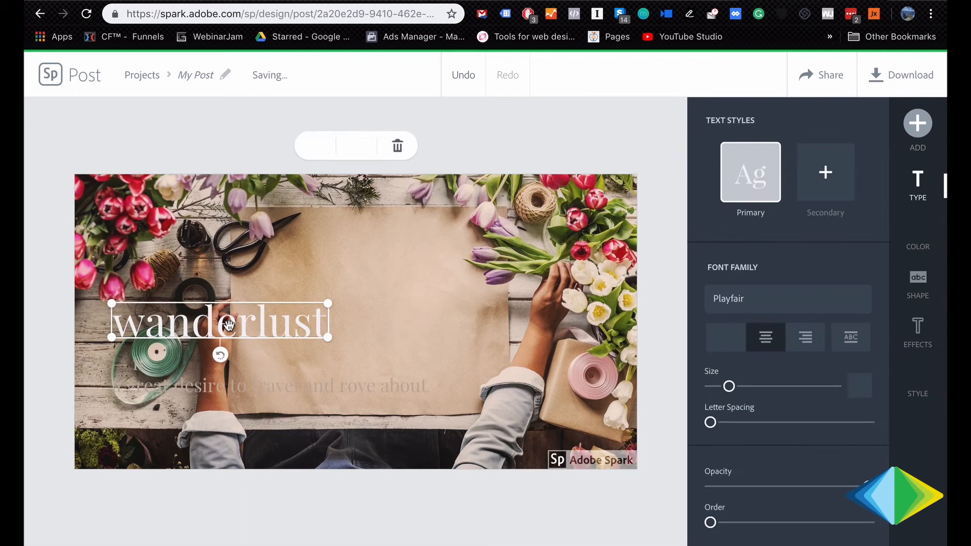
pyautogui.doubleClick(236, 323)
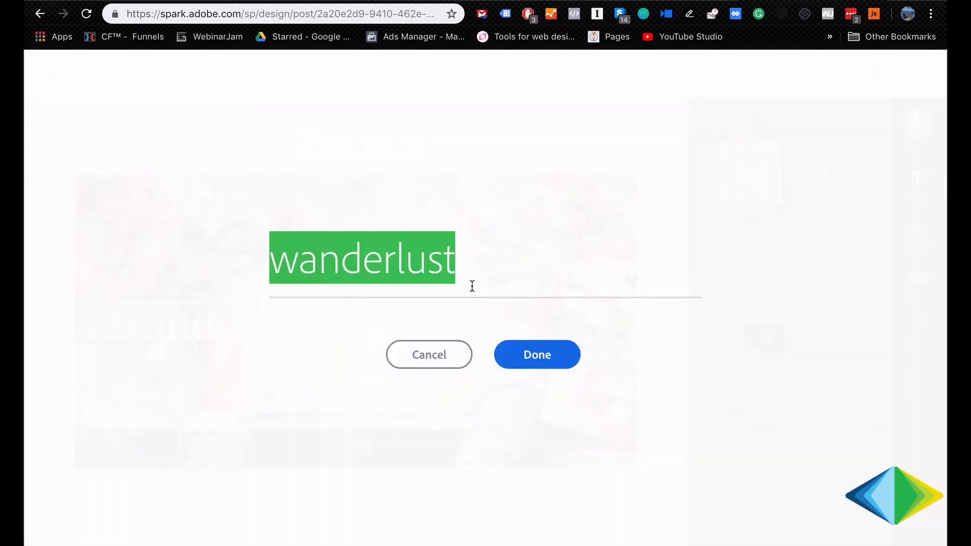
pyautogui.write('M')
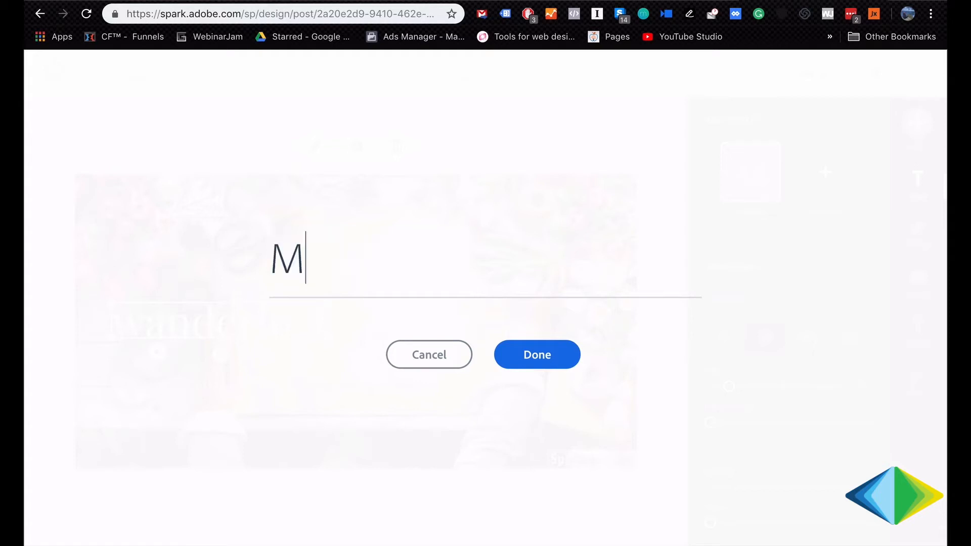
pyautogui.write('y Florist')
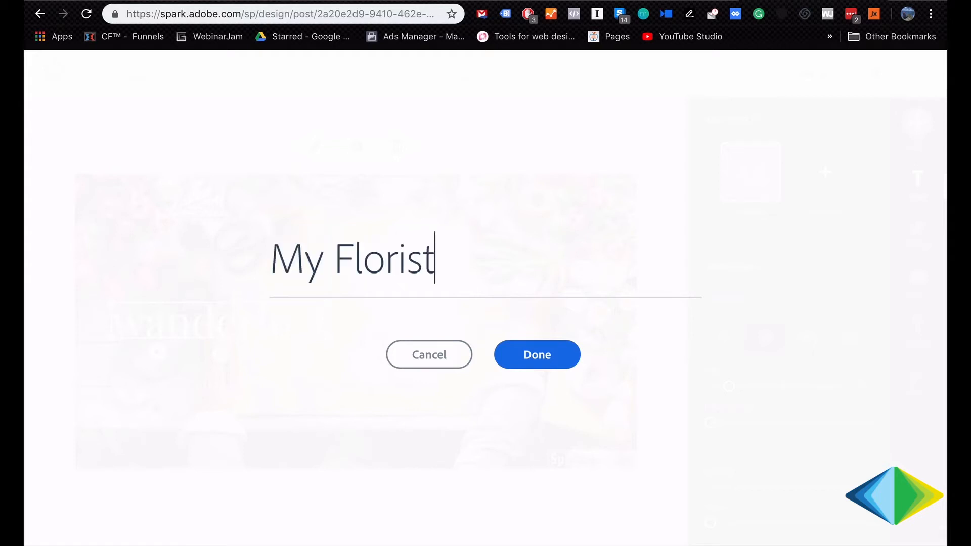
pyautogui.write('!')
pyautogui.click(551, 357)
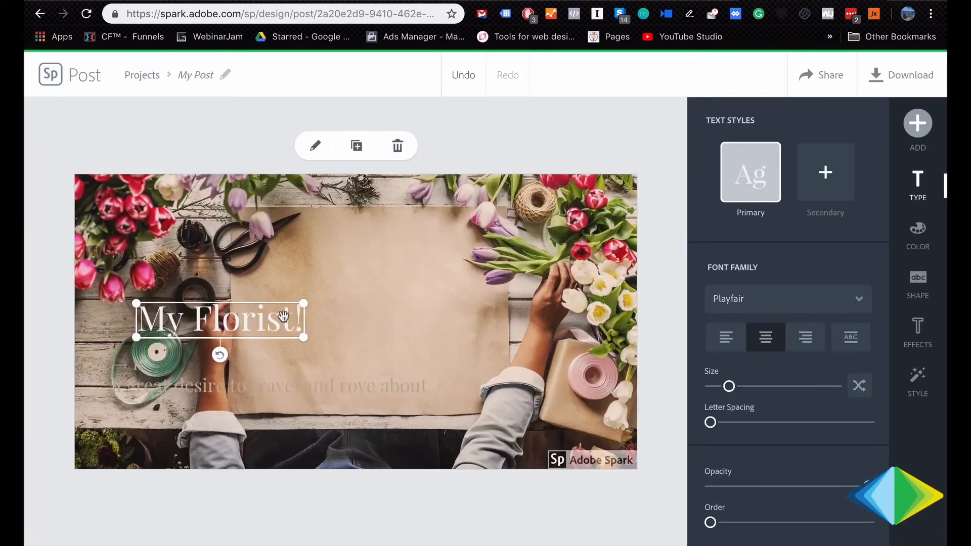
pyautogui.moveTo(267, 319); pyautogui.dragTo(407, 315)
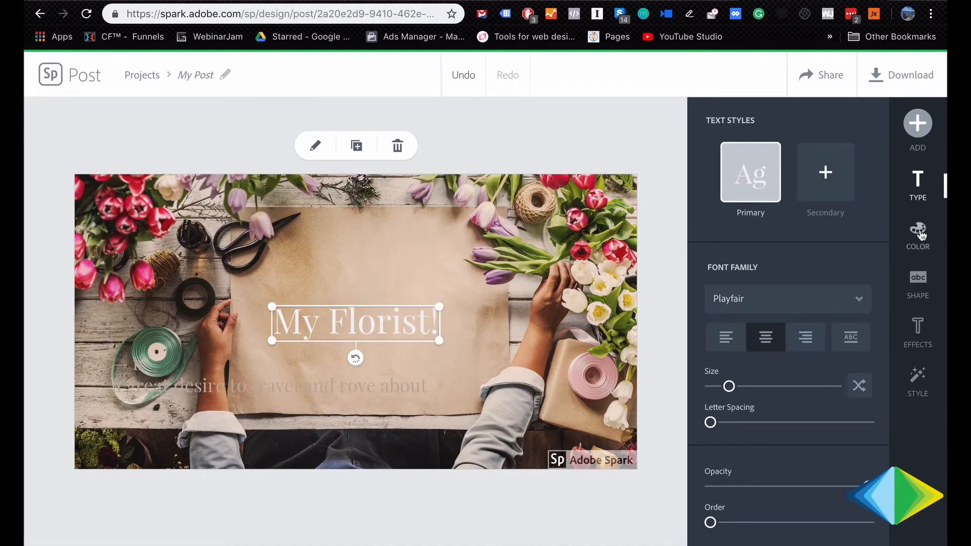
# Restyle the "My Florist!" title in hot pink Stencil Std Bold, and widen and raise it slightly on the brown paper
pyautogui.click(838, 304)
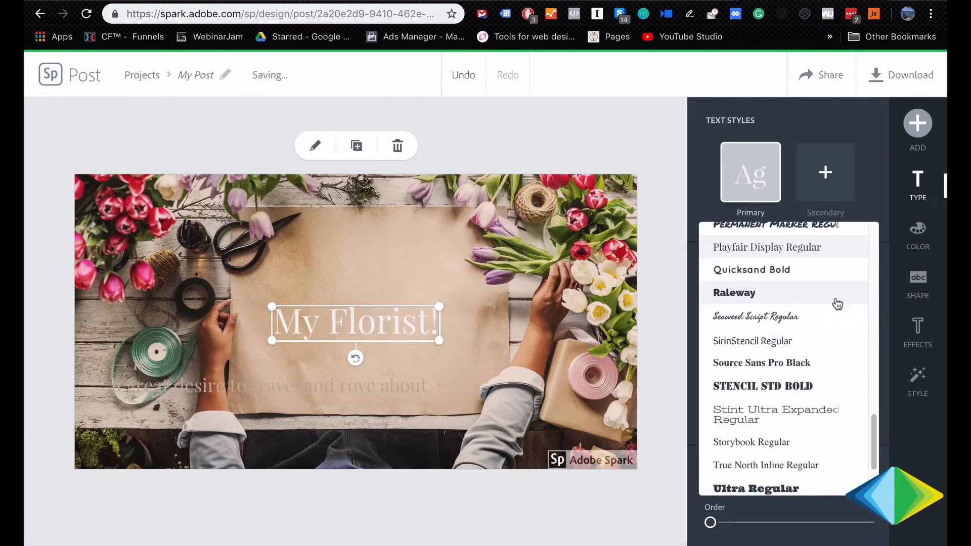
pyautogui.click(787, 393)
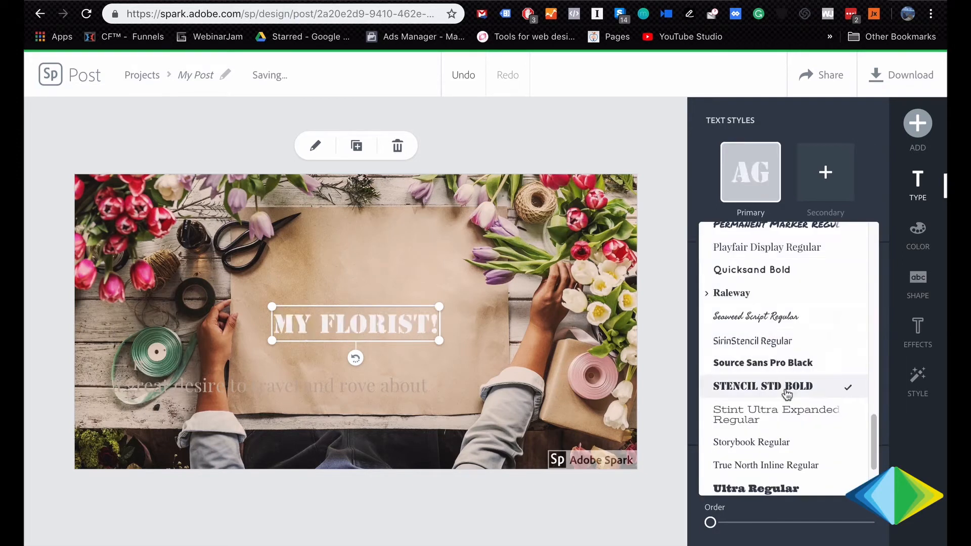
pyautogui.click(919, 249)
pyautogui.scroll(-5, 823, 325)
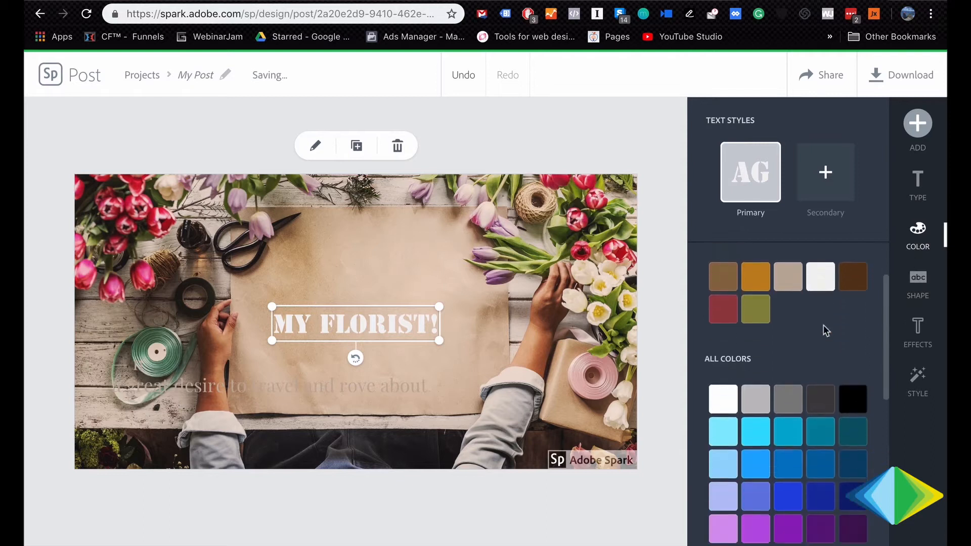
pyautogui.scroll(-3, 823, 331)
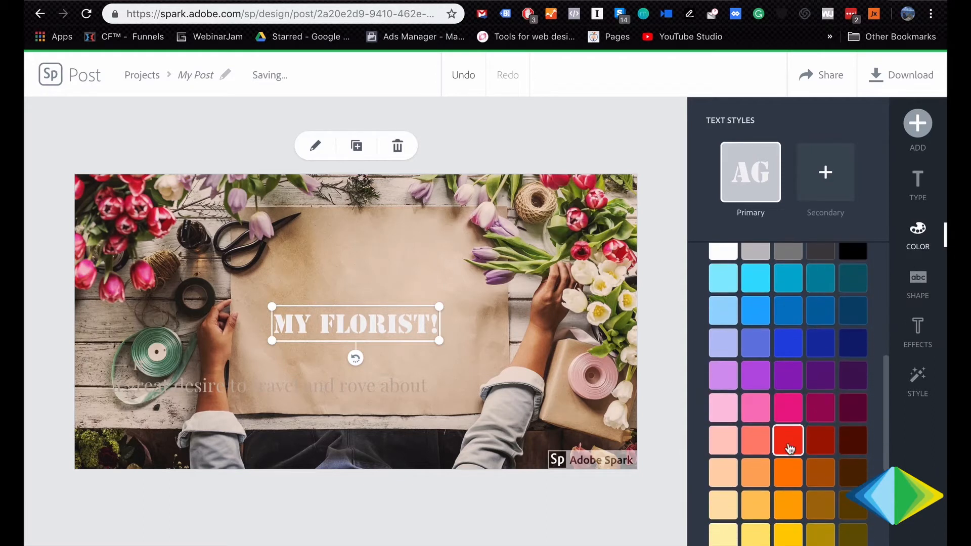
pyautogui.click(789, 409)
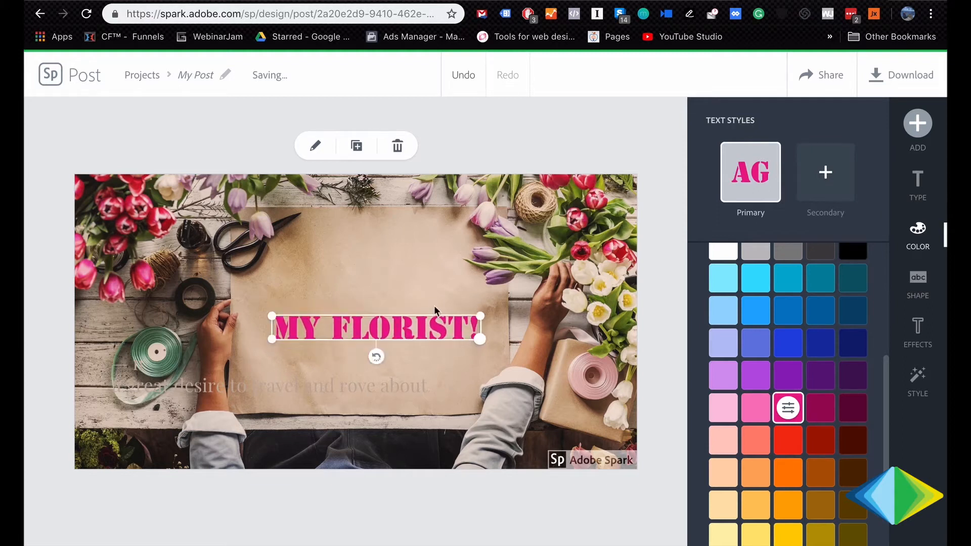
pyautogui.moveTo(391, 328); pyautogui.dragTo(395, 305)
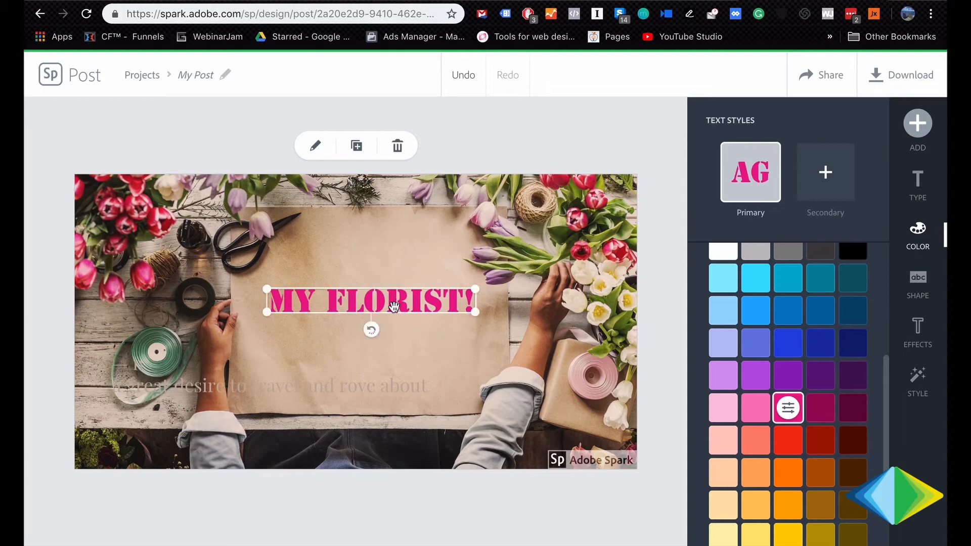
# Replace the subtitle with "This is happening in 2019" and place it on the brown paper beneath the title
pyautogui.click(331, 393)
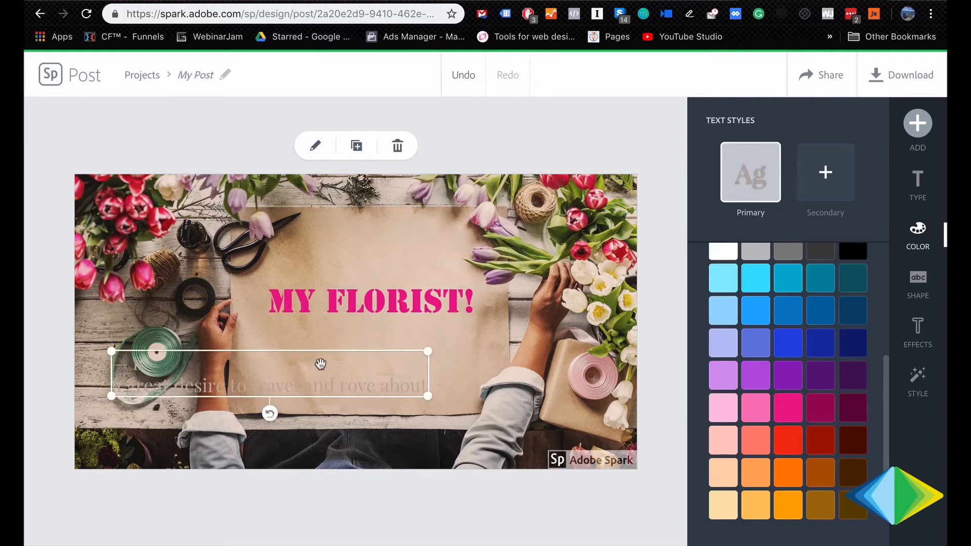
pyautogui.moveTo(318, 351); pyautogui.dragTo(407, 352)
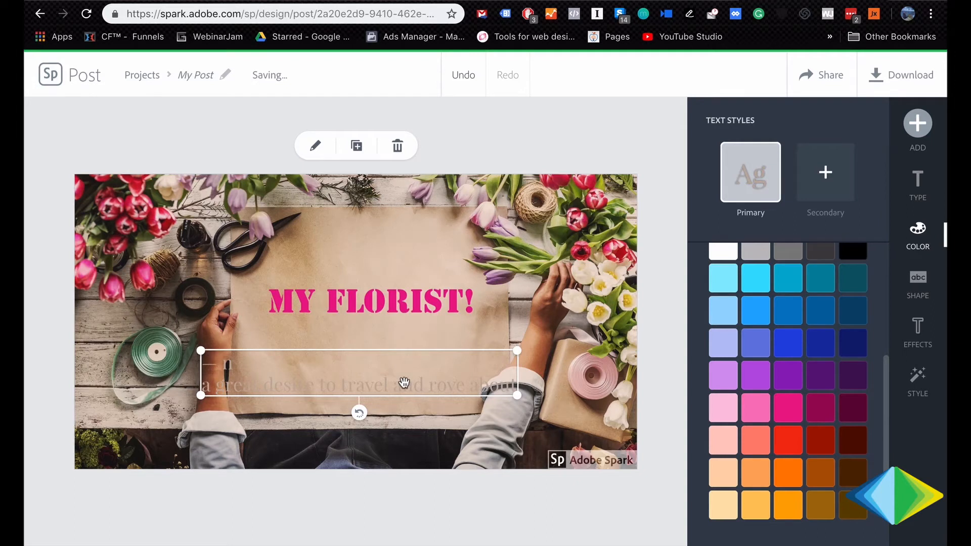
pyautogui.doubleClick(405, 382)
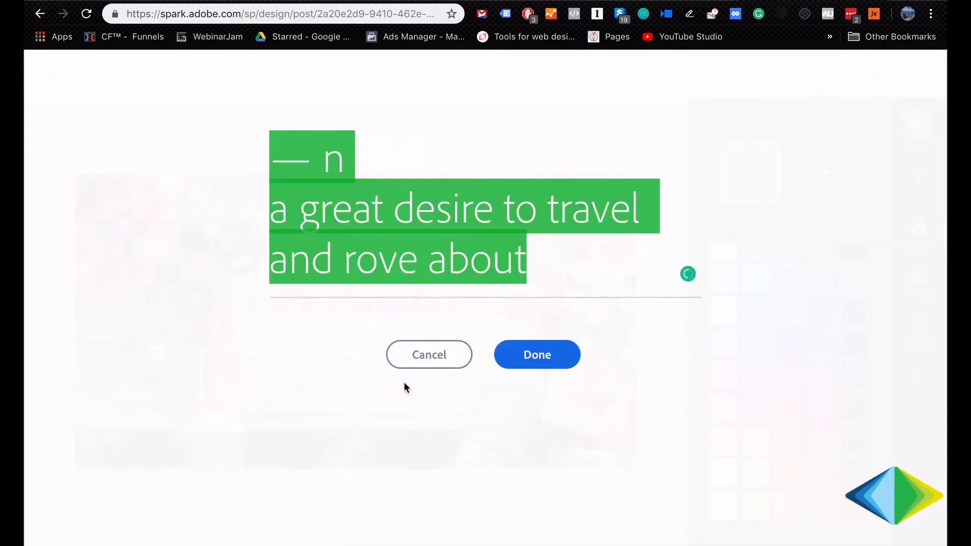
pyautogui.write('This is hap')
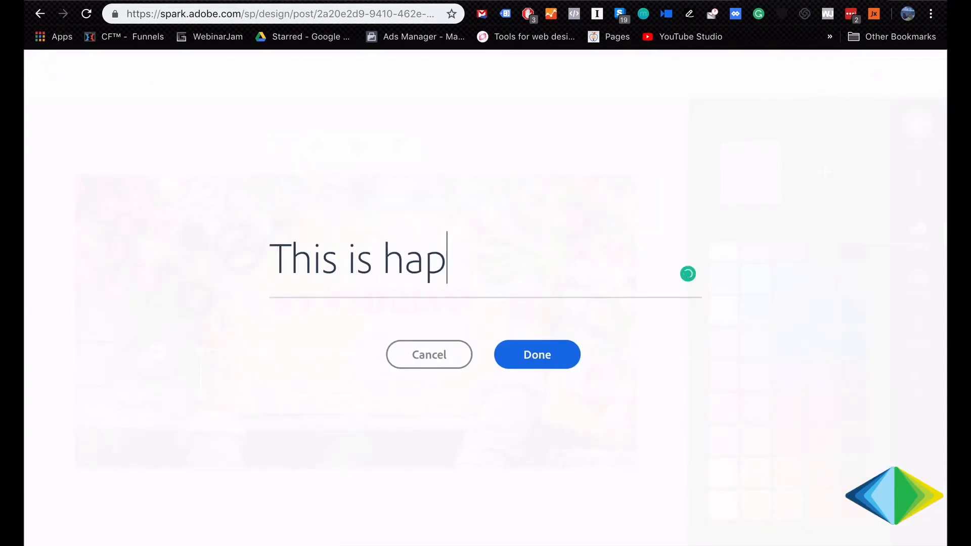
pyautogui.write('pening in 2019')
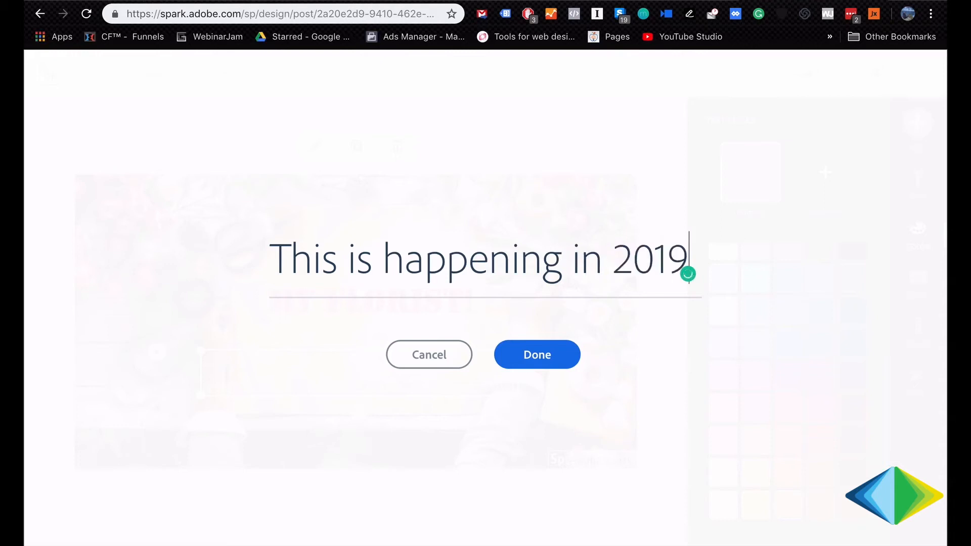
pyautogui.click(526, 359)
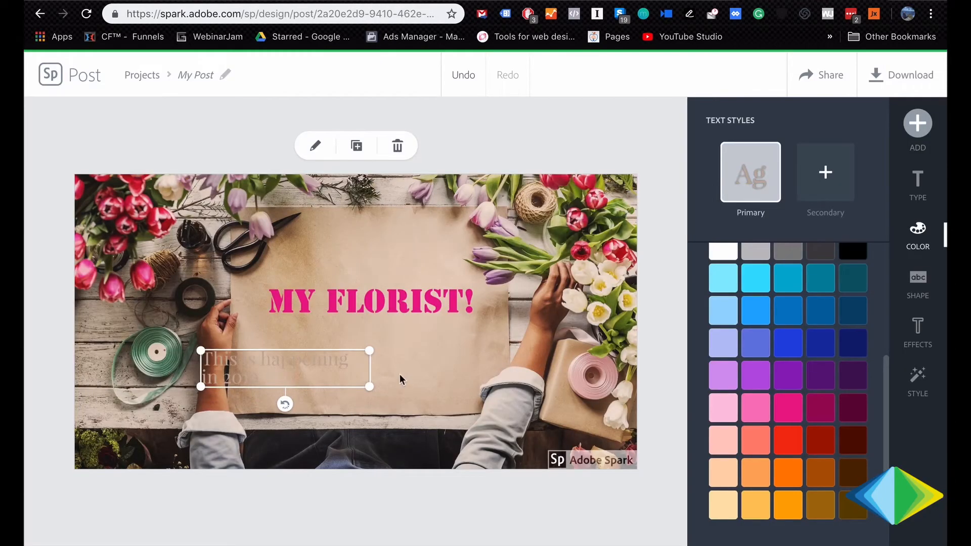
pyautogui.moveTo(347, 371); pyautogui.dragTo(448, 391)
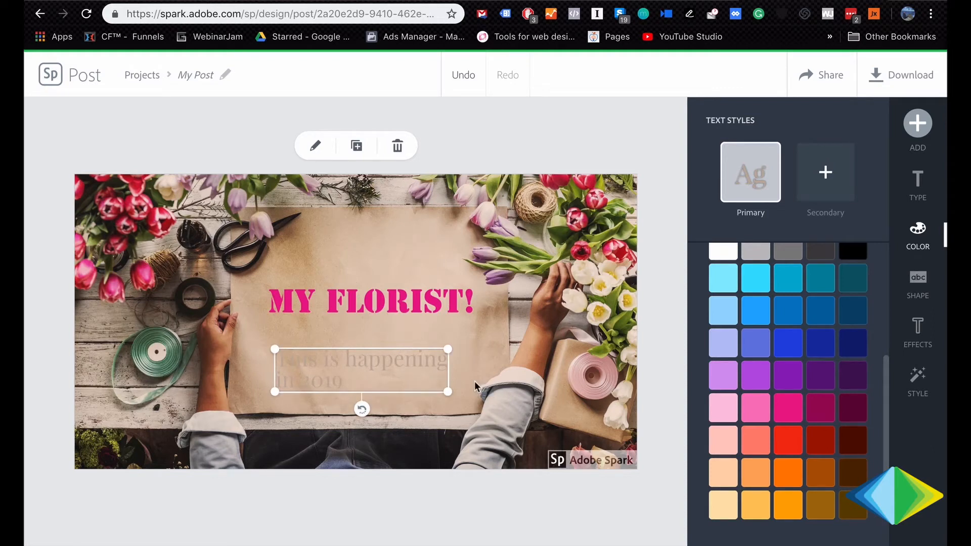
# Center-align the "This is happening in 2019" subtitle and colour it black
pyautogui.click(482, 332)
pyautogui.click(420, 363)
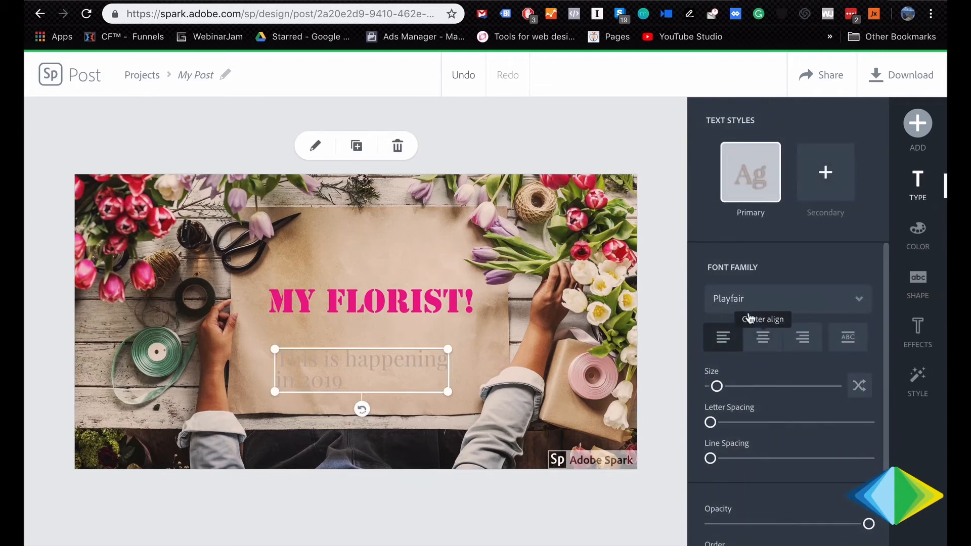
pyautogui.click(762, 336)
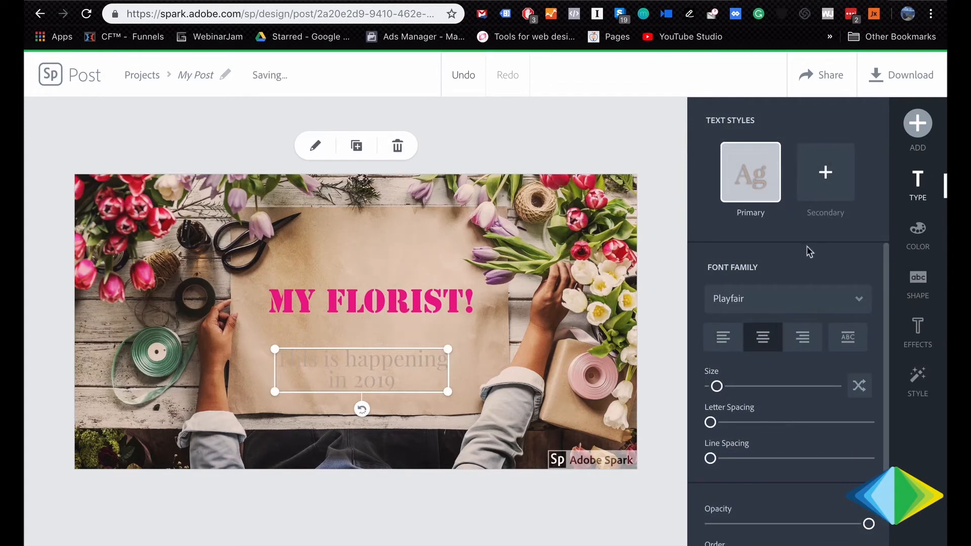
pyautogui.click(918, 233)
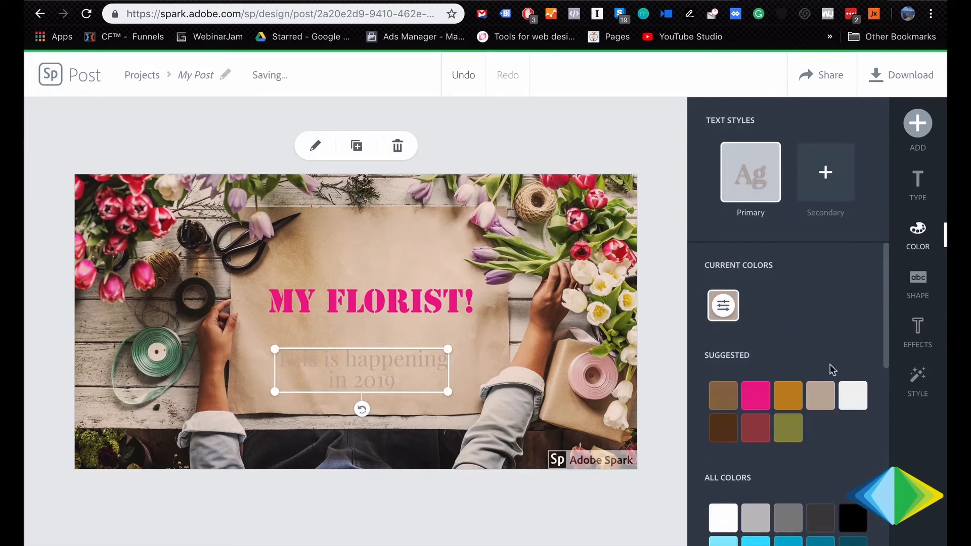
pyautogui.click(853, 517)
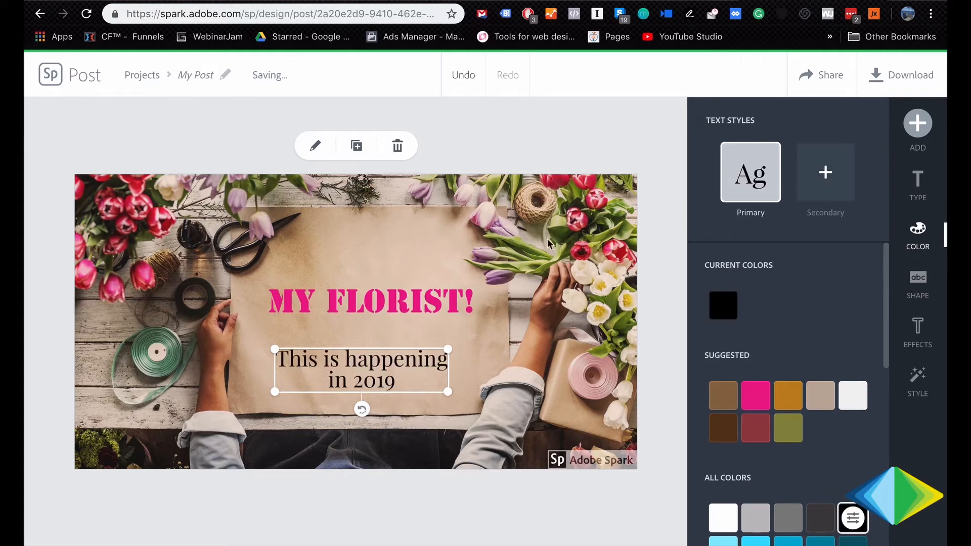
pyautogui.click(553, 154)
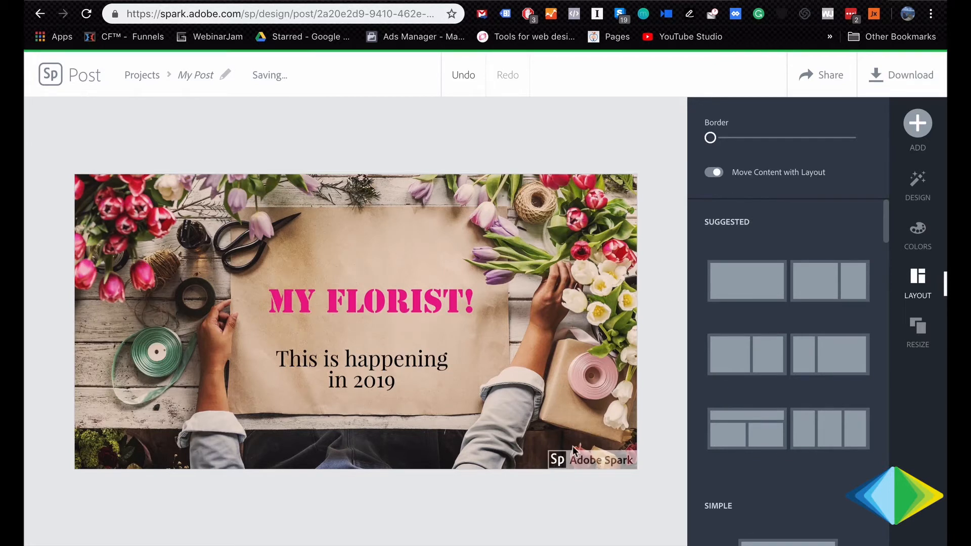
# Download the finished post as a JPEG image named "My Florist" into the Vision Board Demo folder
pyautogui.moveTo(551, 458)
pyautogui.click(889, 81)
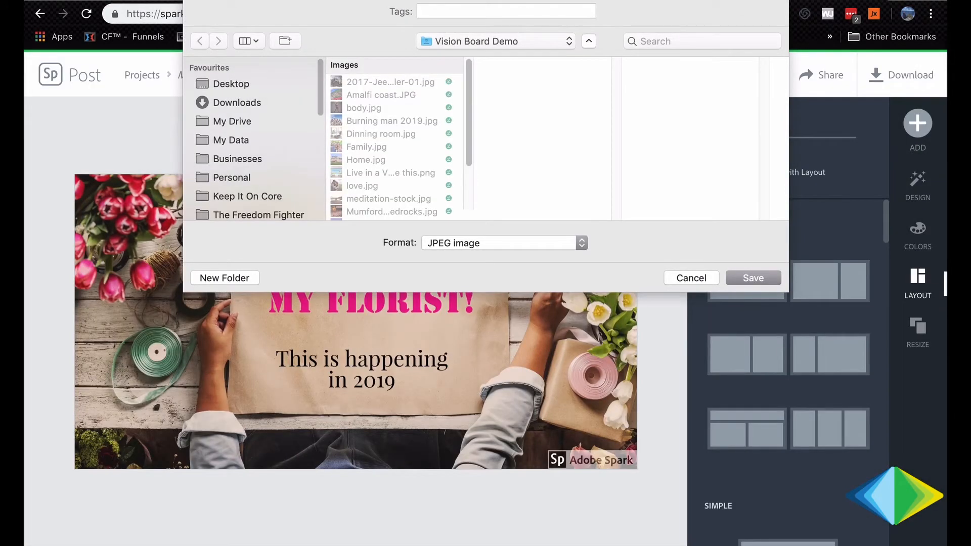
pyautogui.press('Return')
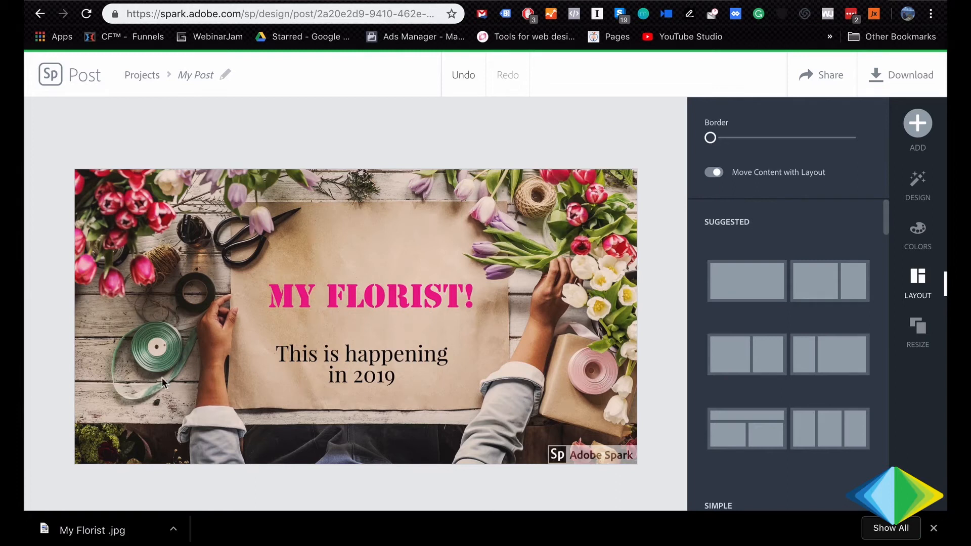
# Return to the projects page and start another project from the Facebook Post template
pyautogui.click(79, 75)
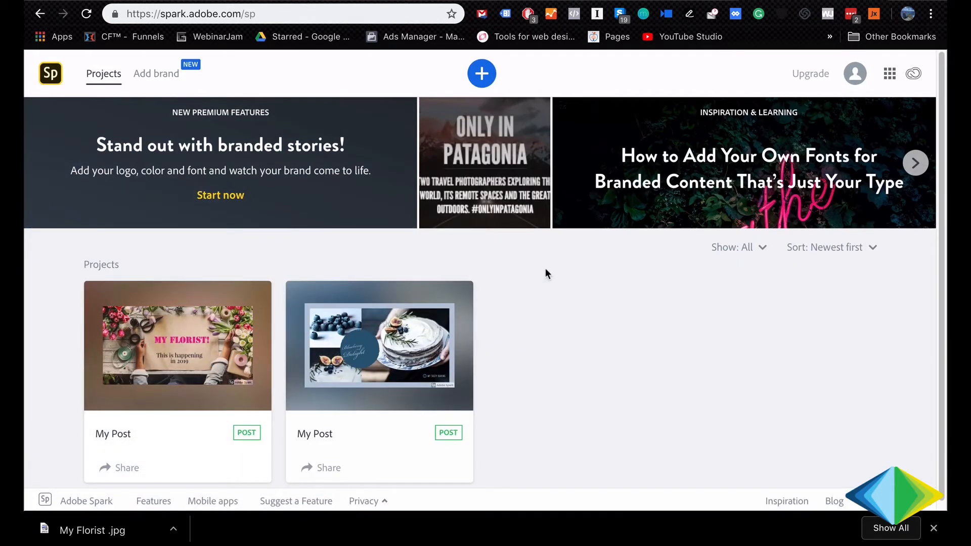
pyautogui.click(482, 74)
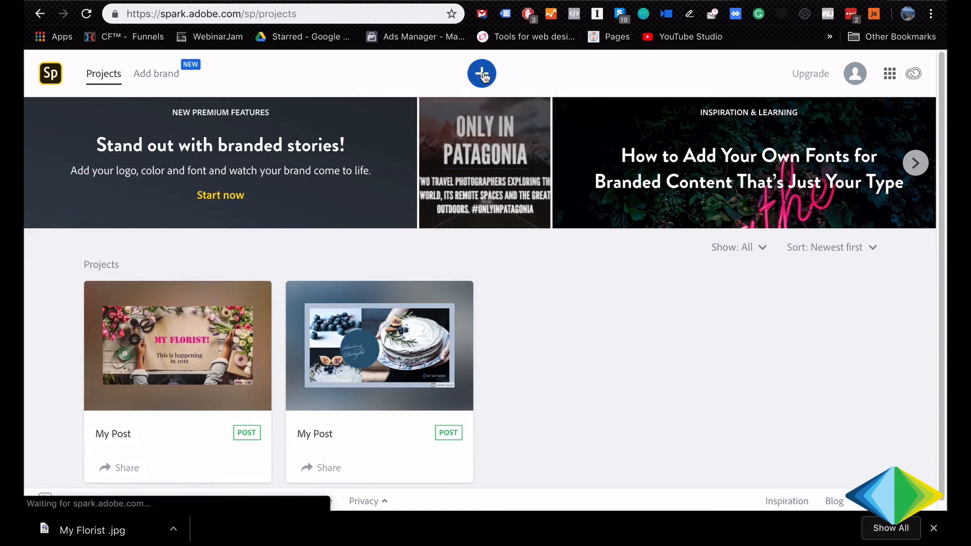
pyautogui.scroll(-5, 427, 369)
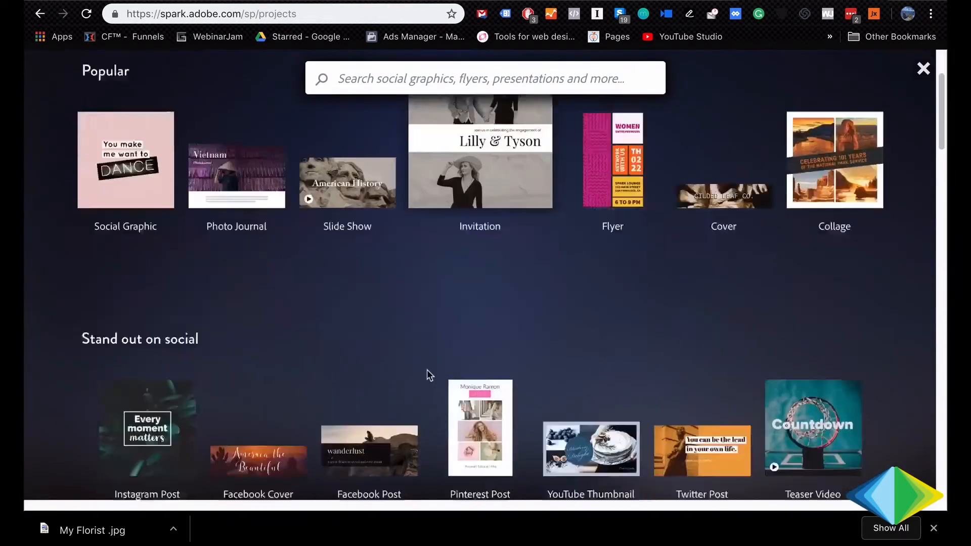
pyautogui.click(382, 362)
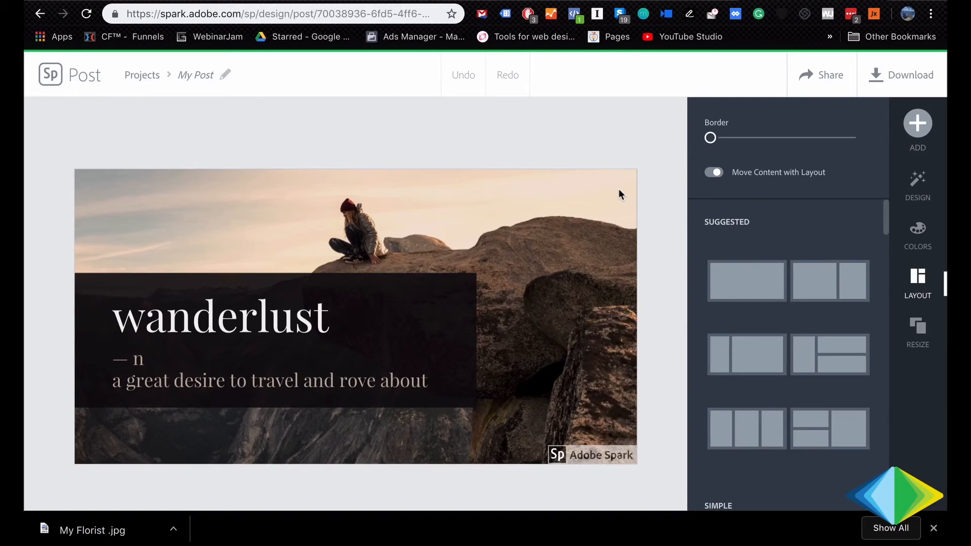
# Start replacing the new post's background photo and go back from the free photo search to the list of photo sources
pyautogui.click(595, 197)
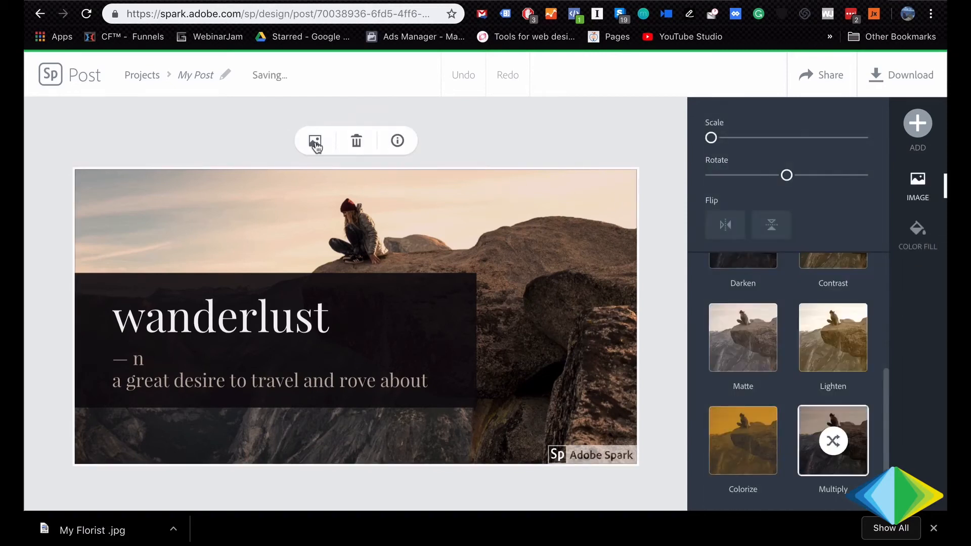
pyautogui.click(314, 141)
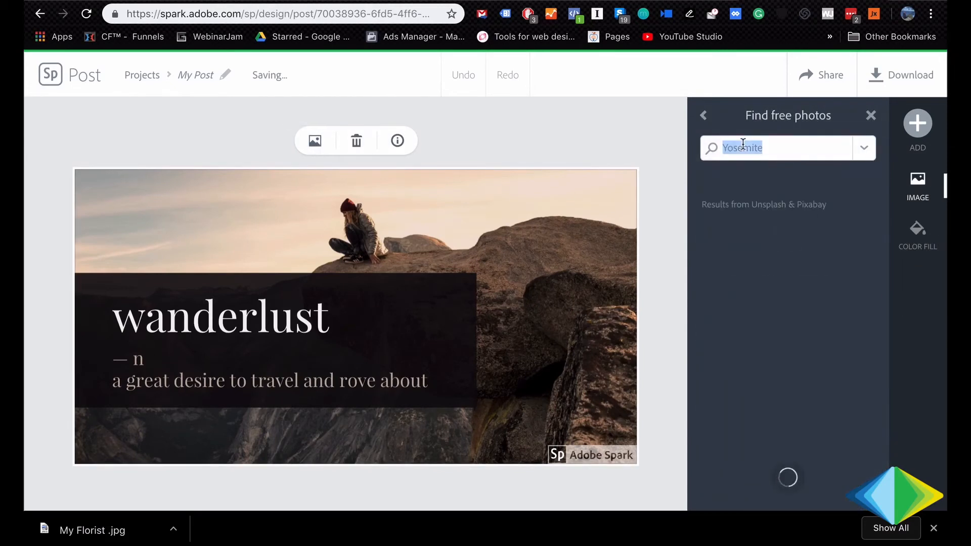
pyautogui.click(705, 120)
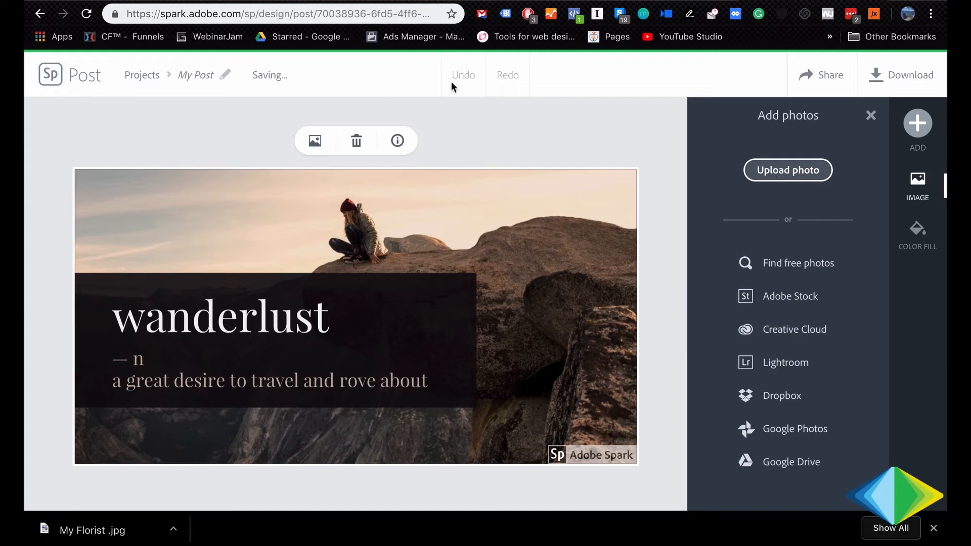
# Switch to Google Images and search for "log cabin"
pyautogui.click(381, 1)
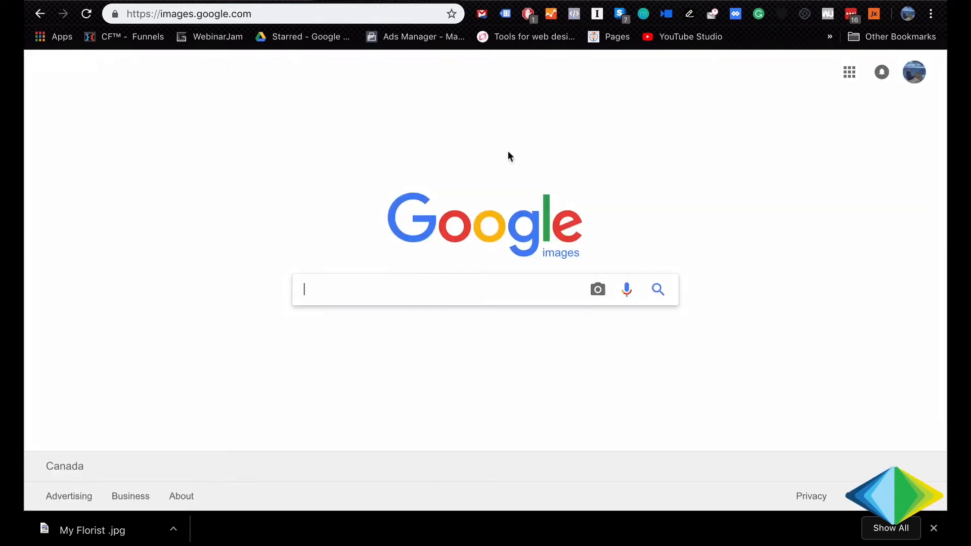
pyautogui.write('log cabn')
pyautogui.press('BackSpace')
pyautogui.write('in')
pyautogui.press('Return')
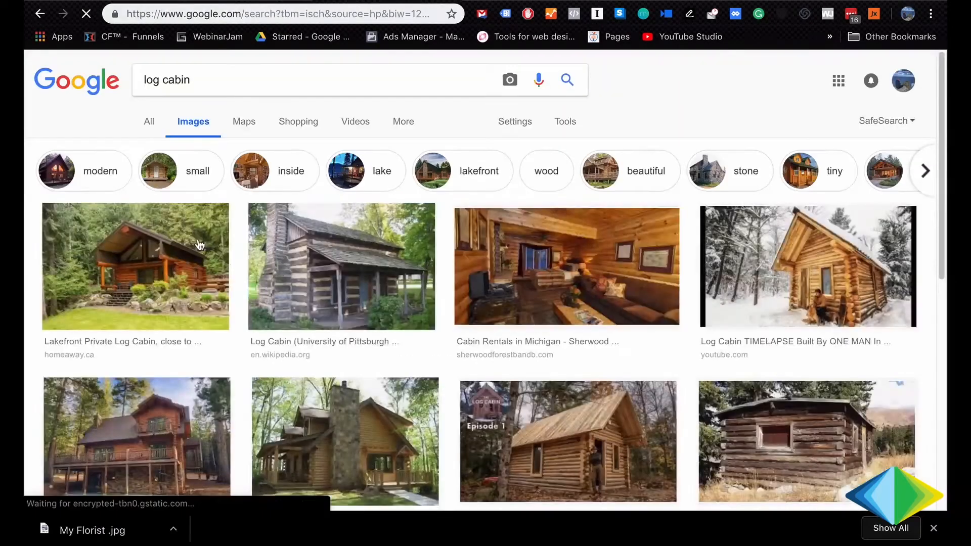
# Find the Candlewood log cabin picture with the fire pit and save it as "Log cabin" JPEG in the Vision Board Demo folder
pyautogui.scroll(-3, 258, 283)
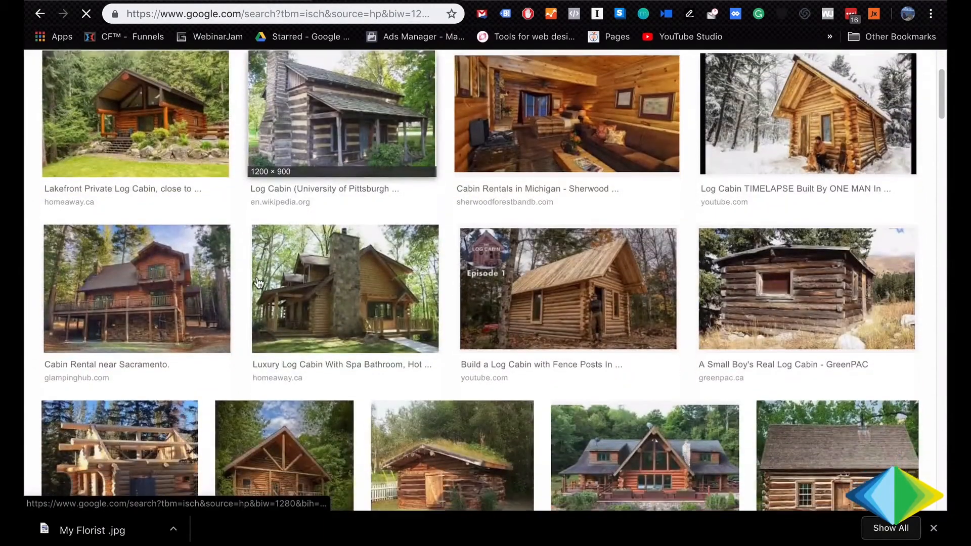
pyautogui.scroll(-6, 258, 283)
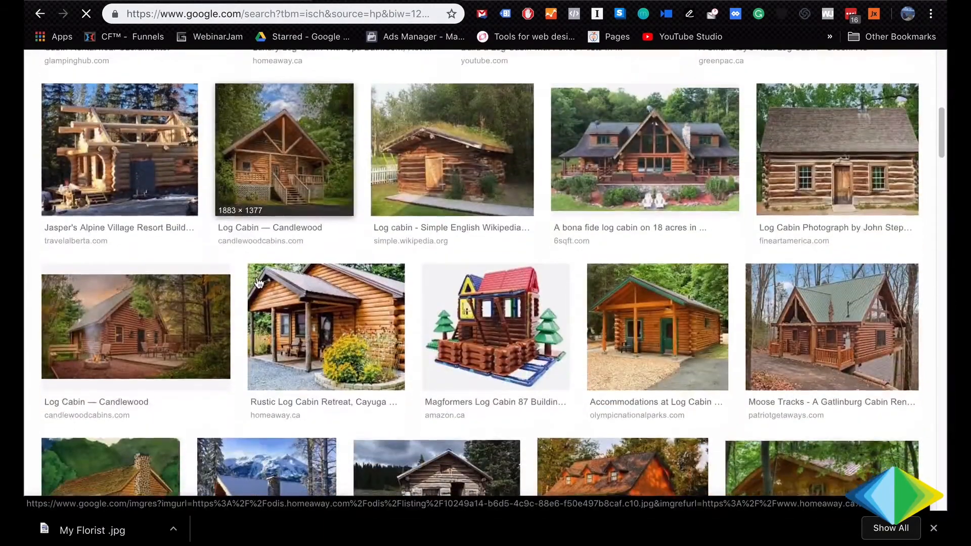
pyautogui.scroll(-3, 258, 284)
pyautogui.click(177, 174)
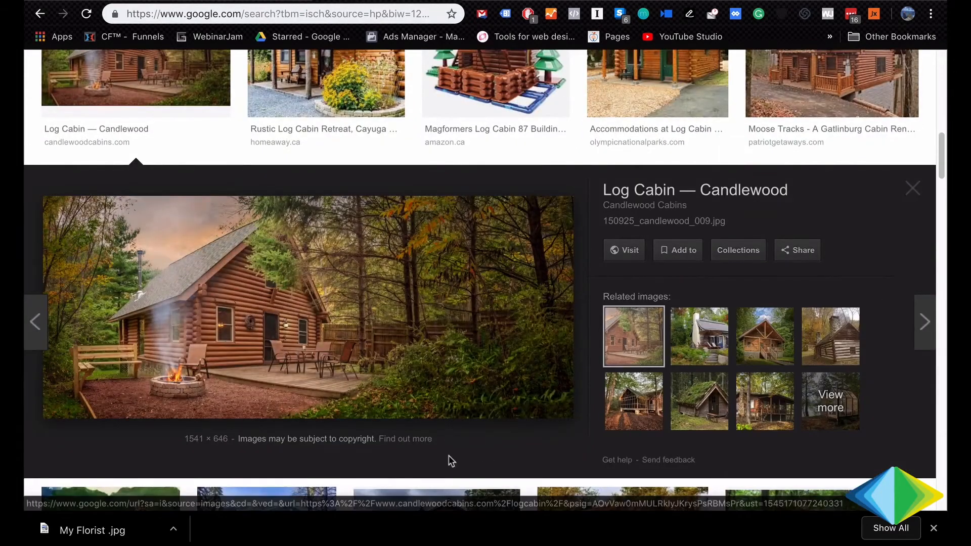
pyautogui.rightClick(381, 335)
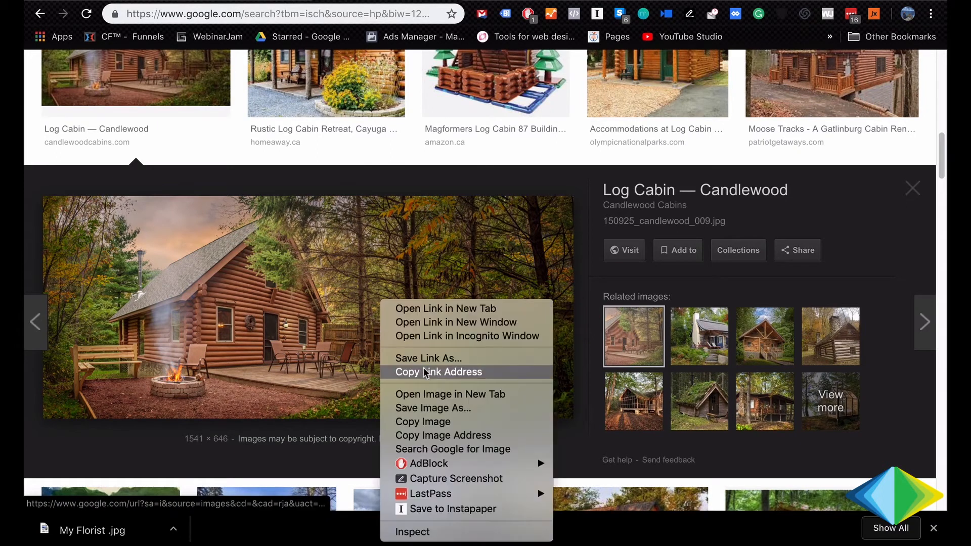
pyautogui.click(428, 408)
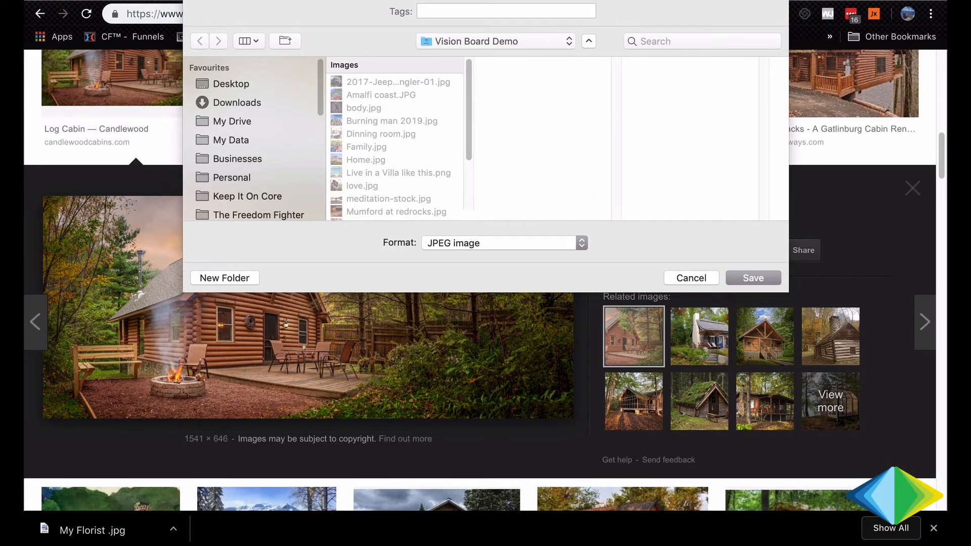
pyautogui.click(751, 277)
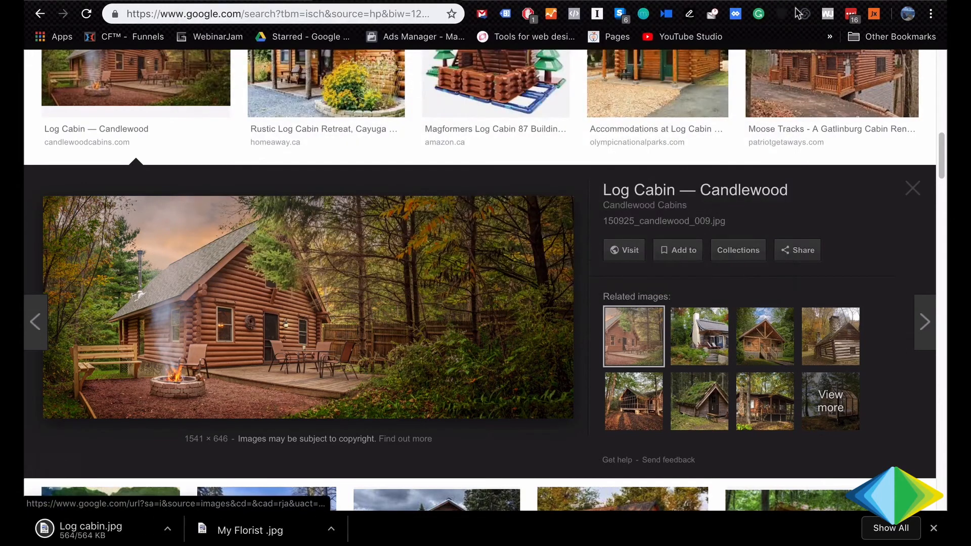
# Switch back to the Adobe Spark post and upload Log cabin.jpg from the Vision Board Demo folder as its background photo
pyautogui.click(792, 1)
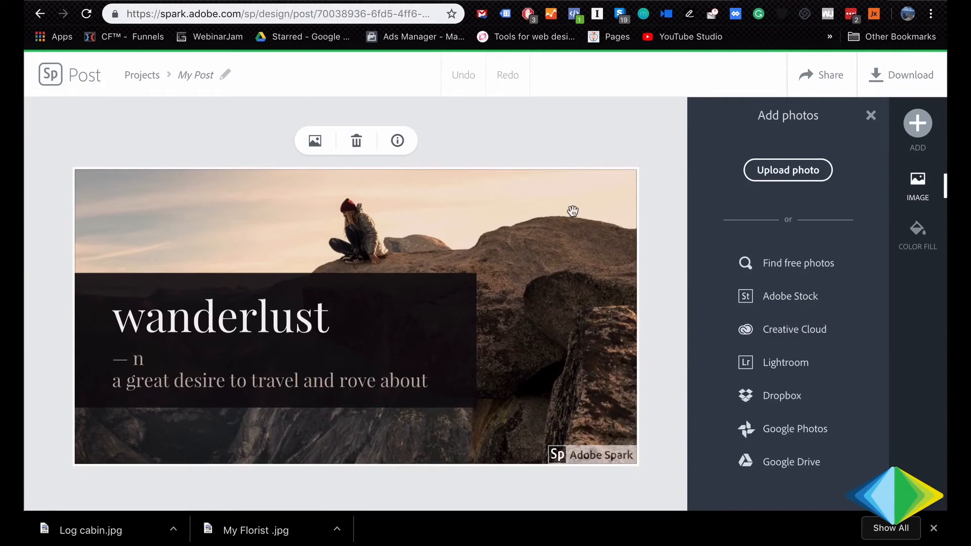
pyautogui.click(795, 172)
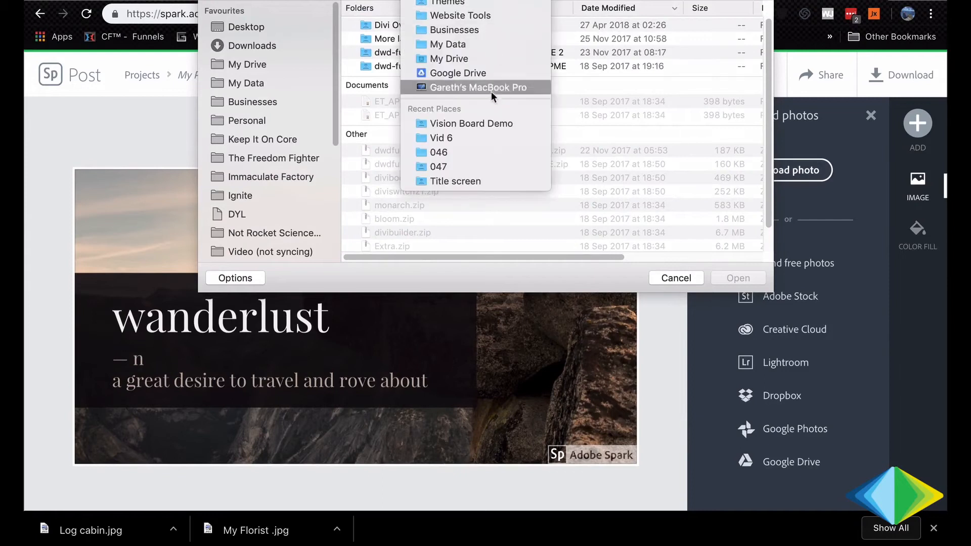
pyautogui.click(482, 129)
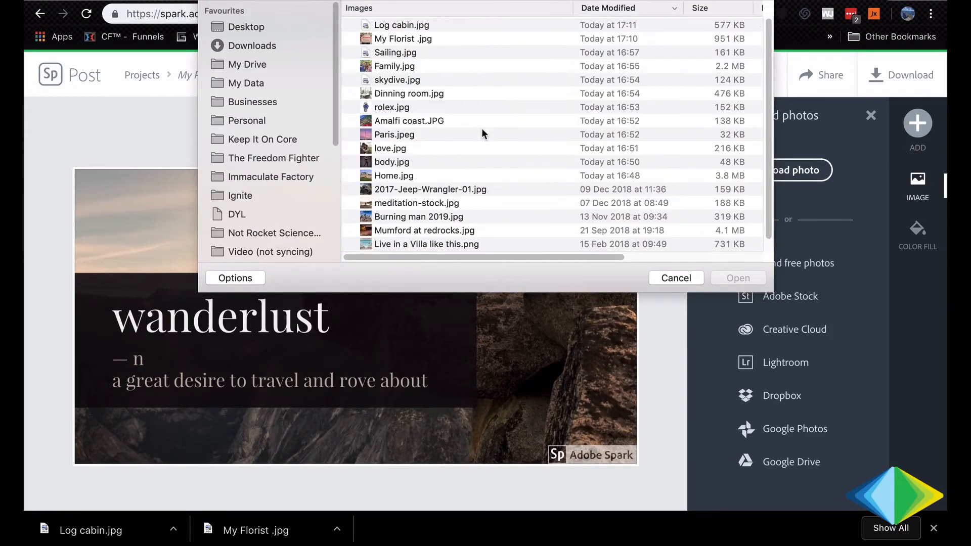
pyautogui.doubleClick(405, 25)
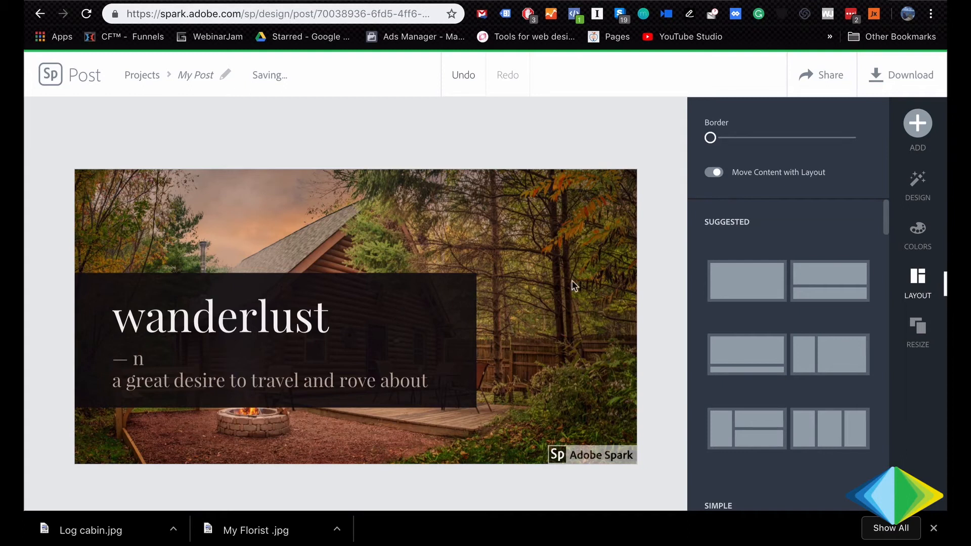
# Apply the suggested single-area layout and delete the definition text below the "wanderlust" heading
pyautogui.click(723, 279)
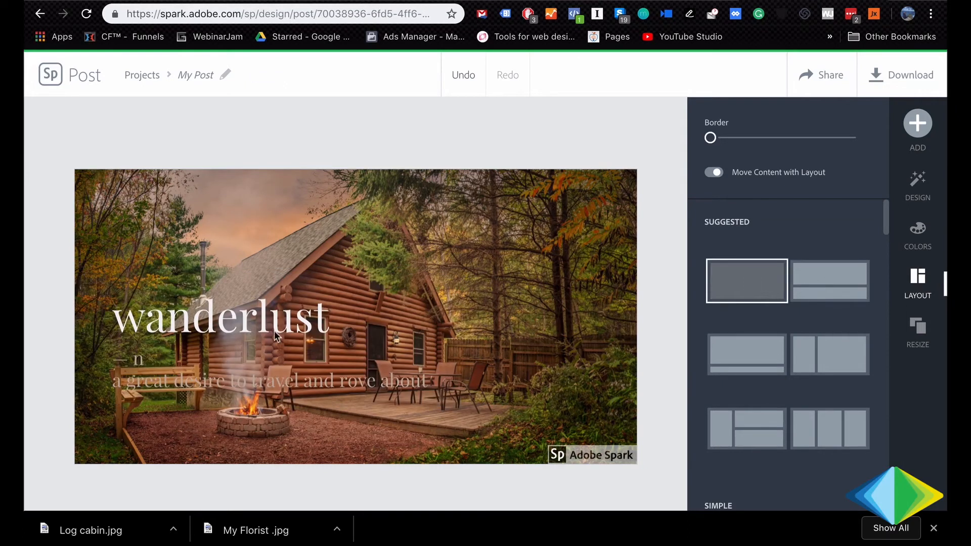
pyautogui.click(268, 379)
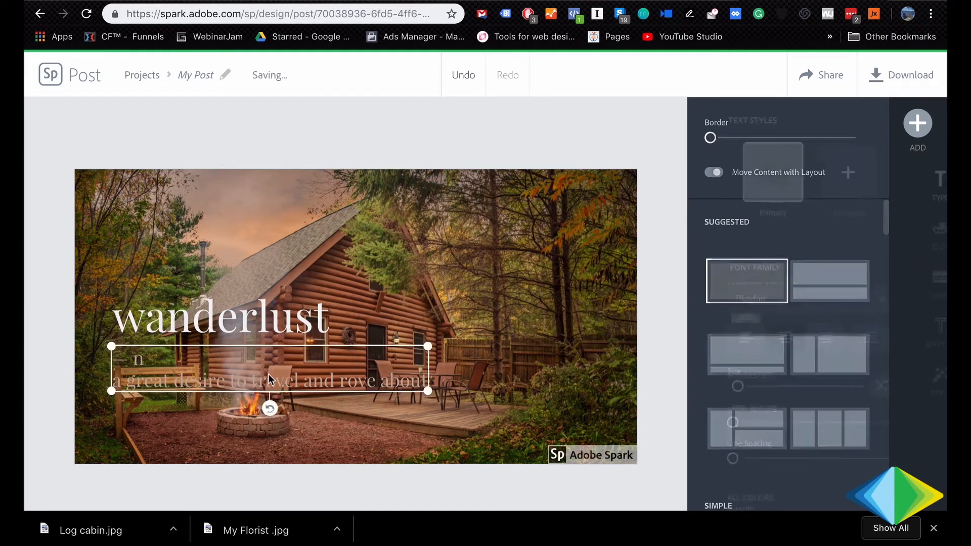
pyautogui.click(269, 313)
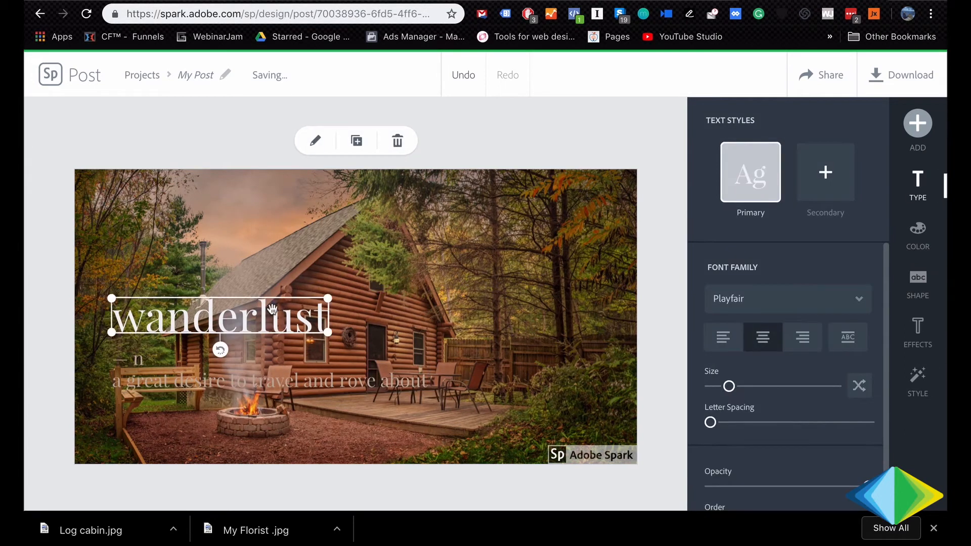
pyautogui.click(296, 382)
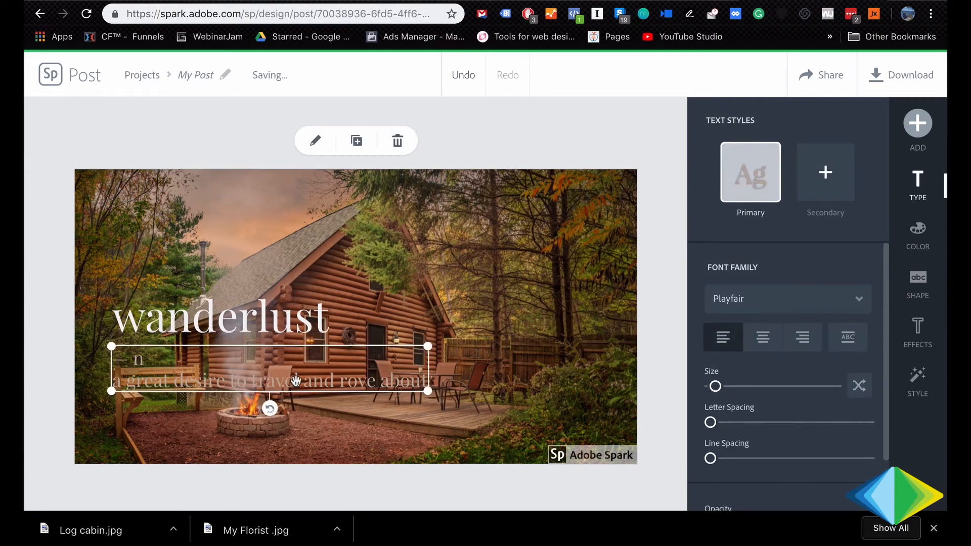
pyautogui.click(398, 141)
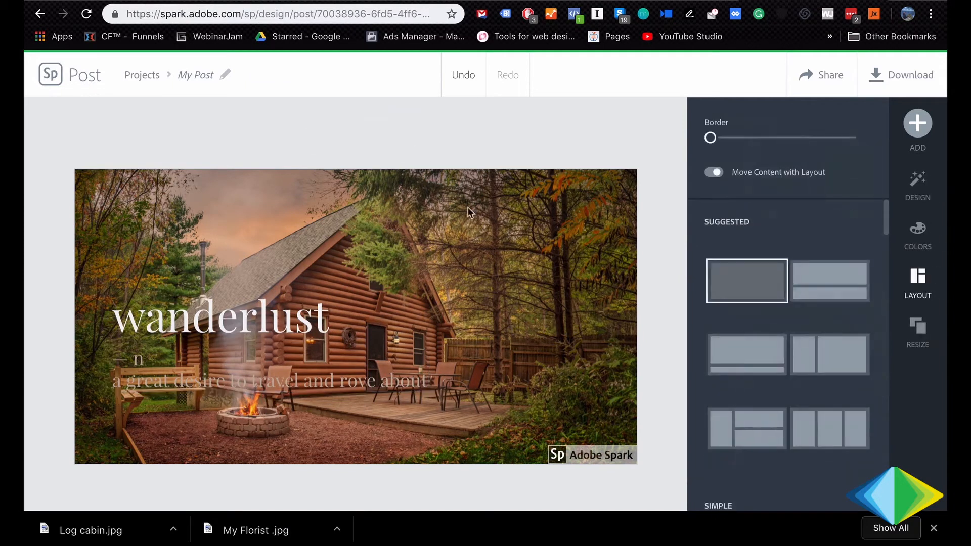
# Change the "wanderlust" heading text to "Our family cabin"
pyautogui.doubleClick(260, 320)
pyautogui.doubleClick(421, 247)
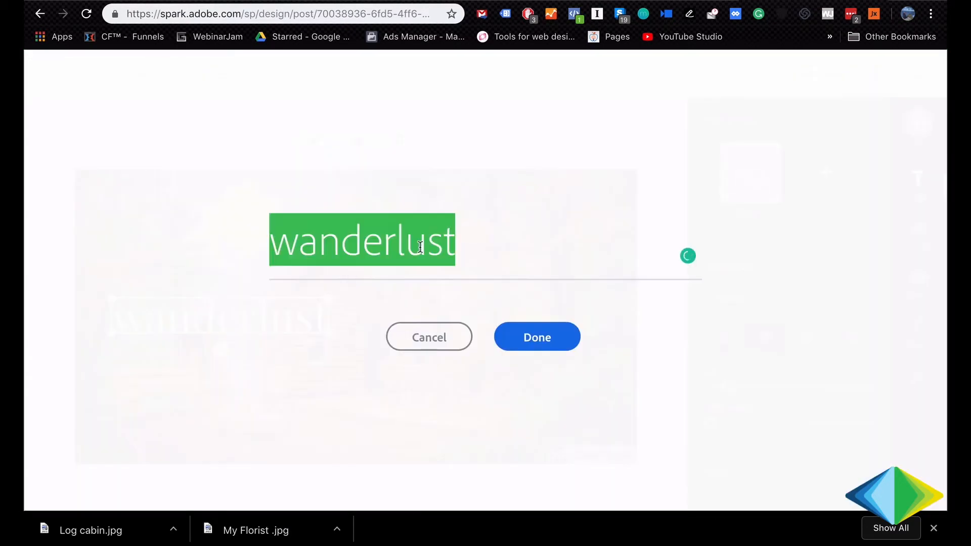
pyautogui.write('Our fai')
pyautogui.press('BackSpace')
pyautogui.write('milt C')
pyautogui.write('ab')
pyautogui.write('in')
pyautogui.hotkey('alt', 'Left')
pyautogui.press('BackSpace')
pyautogui.press('BackSpace')
pyautogui.write('y')
pyautogui.press('Delete')
pyautogui.write('c')
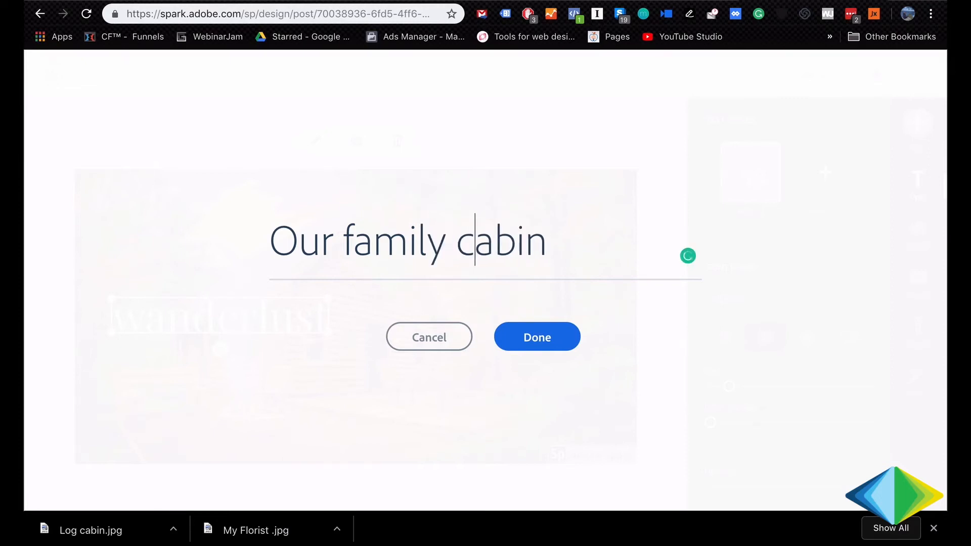
pyautogui.click(537, 342)
# Move the heading to the picture's lower edge below the fire pit and download the post as "Cabin with text" JPEG into Vision Board Demo
pyautogui.moveTo(266, 316); pyautogui.dragTo(349, 429)
pyautogui.click(910, 75)
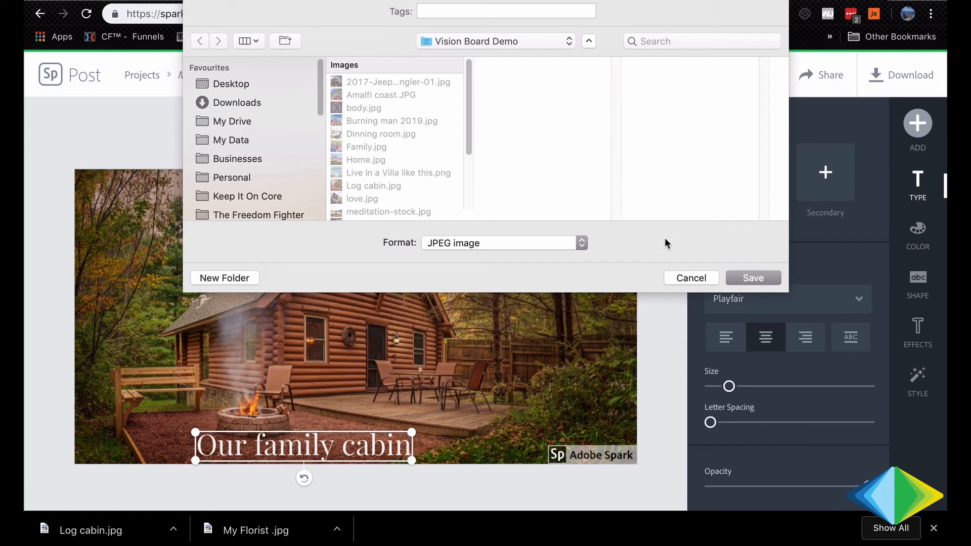
pyautogui.click(749, 280)
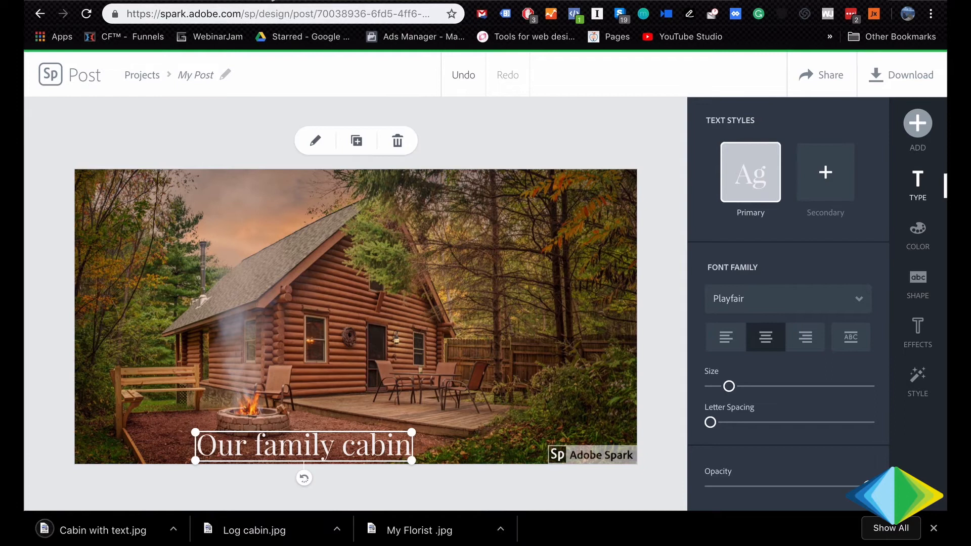
# Switch to the Trello Demo Order Board and add the card "Have a mountain cabin for the family" to the "Stuff I want" list
pyautogui.click(270, 0)
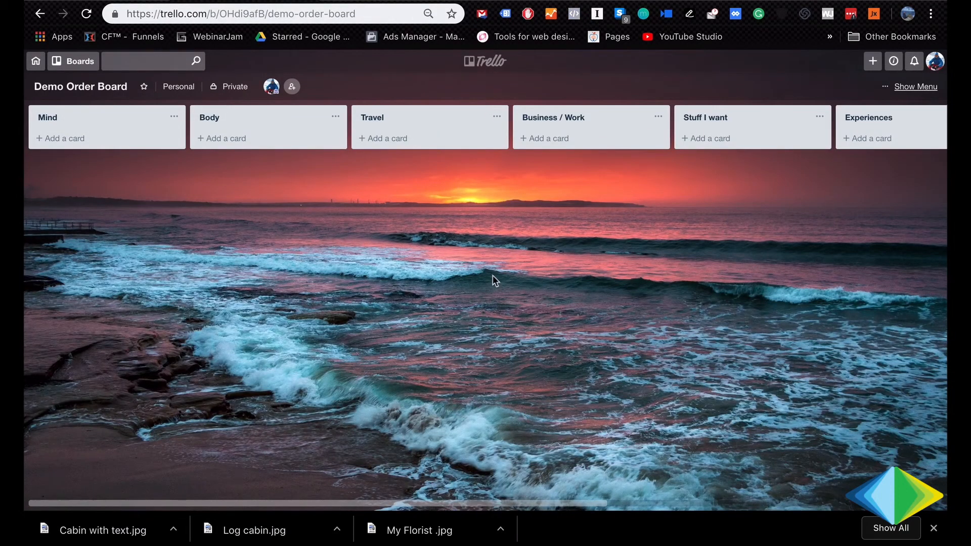
pyautogui.hscroll(4, 700, 236)
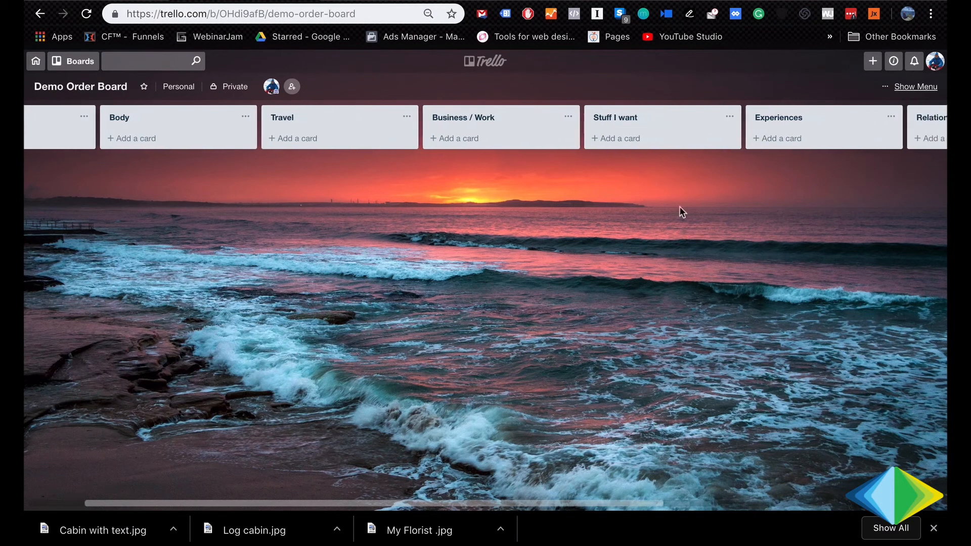
pyautogui.click(636, 145)
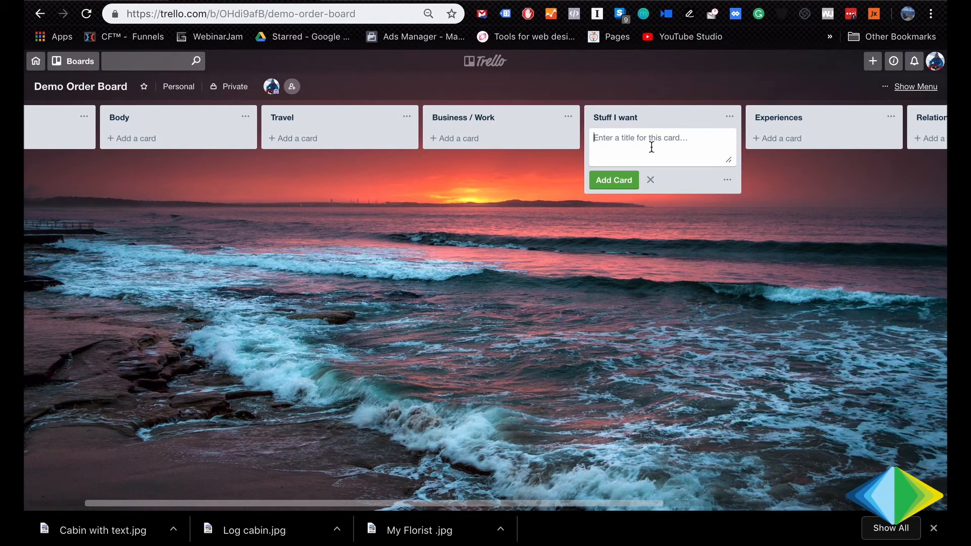
pyautogui.write('Have a mountain Cabin')
pyautogui.hotkey('alt', 'shift', 'Left')
pyautogui.write('cabin for the fami')
pyautogui.press('Return')
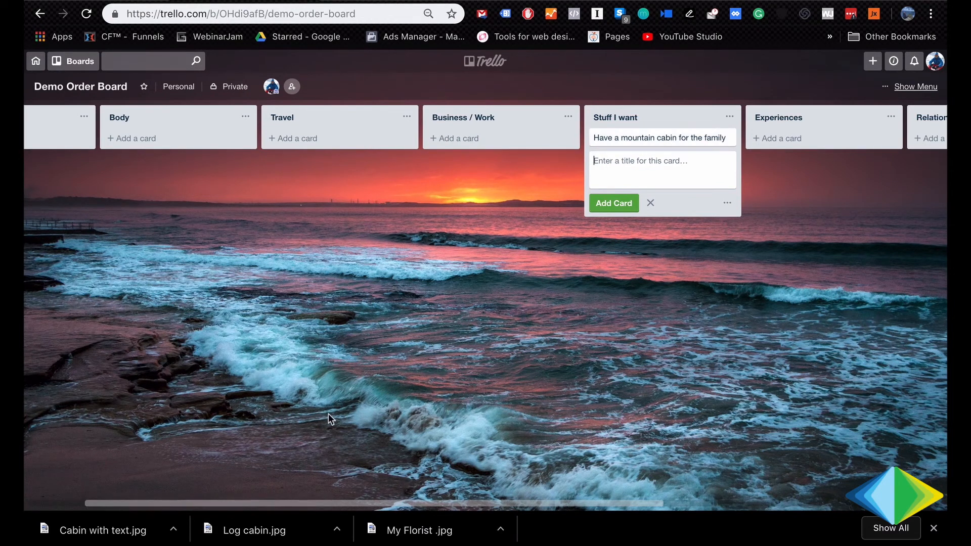
pyautogui.press('super+Tab')
pyautogui.press('super+Tab')
pyautogui.press('super+Tab')
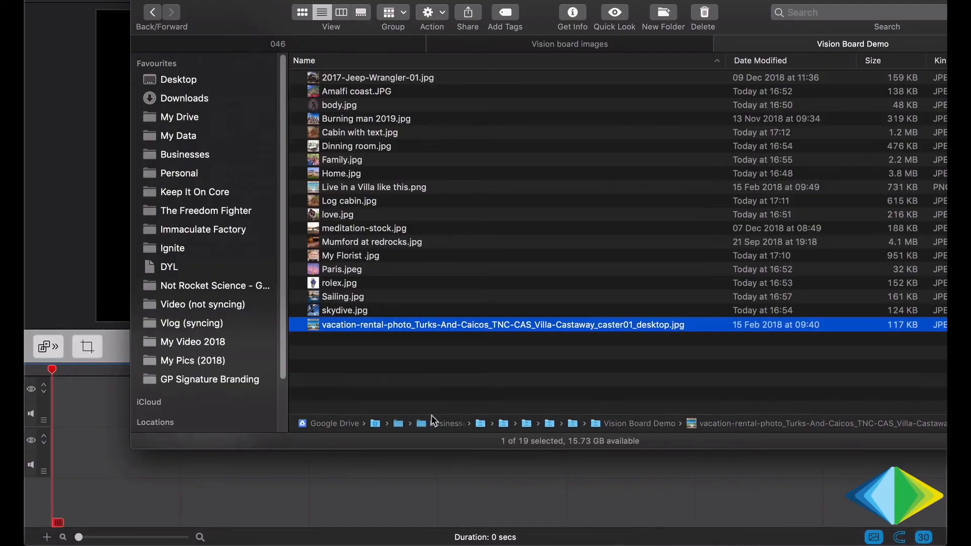
pyautogui.press('super+Tab')
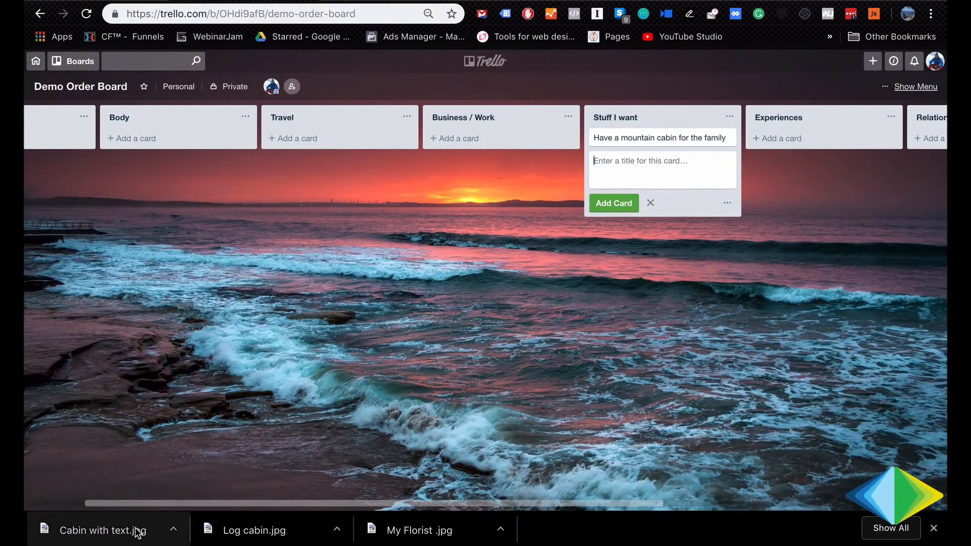
# Attach the downloaded Cabin with text.jpg to the "Have a mountain cabin for the family" card
pyautogui.moveTo(116, 533); pyautogui.dragTo(654, 138)
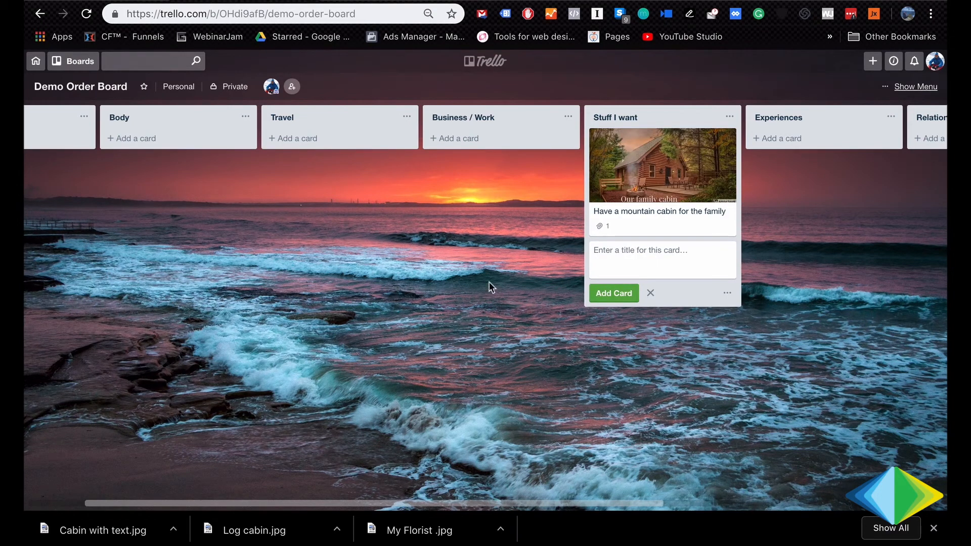
# Add the card "Open my florist this year" to the "Business / Work" list
pyautogui.click(473, 142)
pyautogui.write('open')
pyautogui.hotkey('ctrl', 'a')
pyautogui.write('Ope')
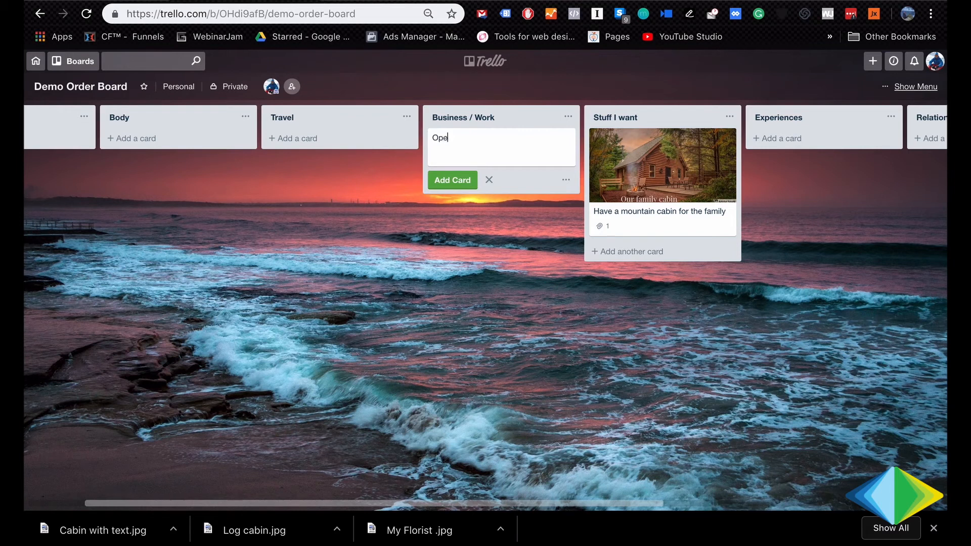
pyautogui.write('n my florist ths year')
pyautogui.click(501, 137)
pyautogui.write('i')
pyautogui.press('Return')
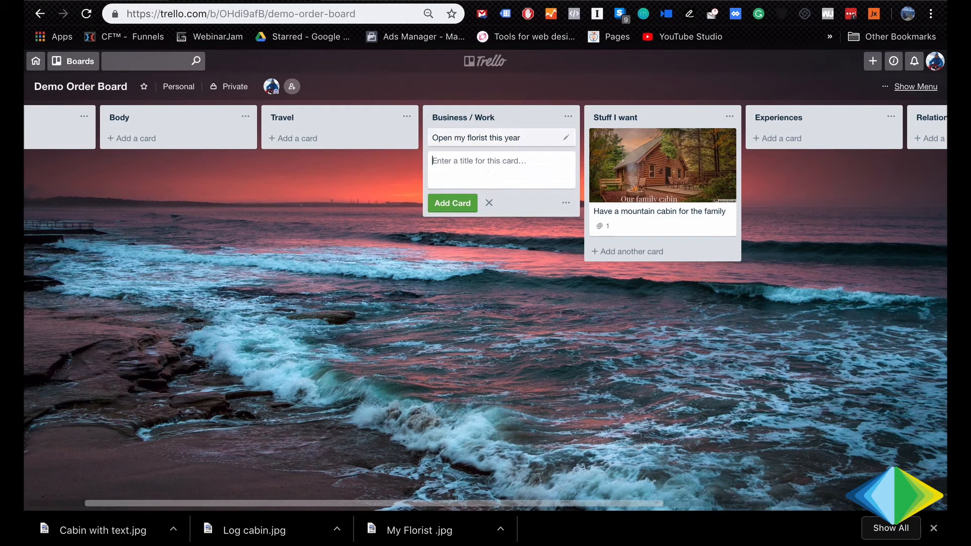
# Attach My Florist .jpg from the computer to the "Open my florist this year" card, previewing the file first, and close the card
pyautogui.click(524, 140)
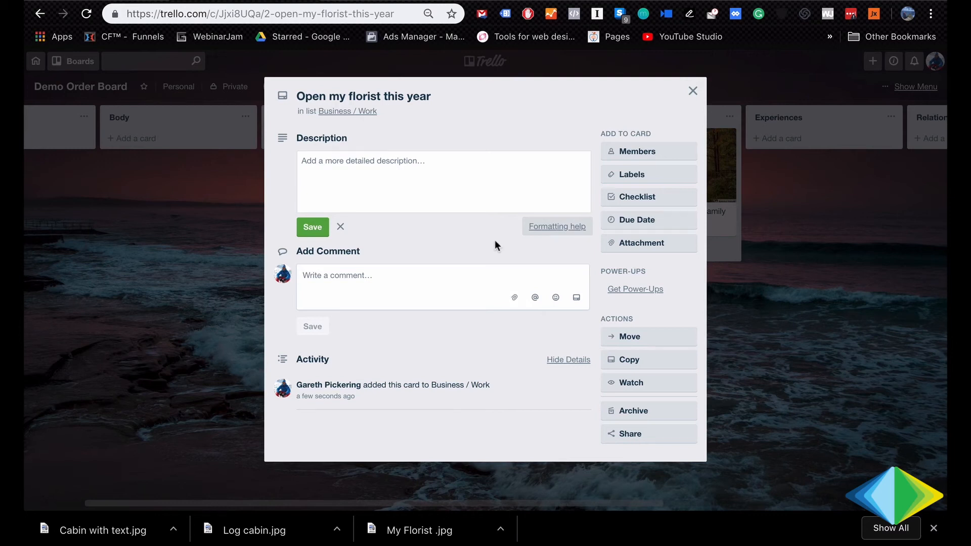
pyautogui.click(662, 248)
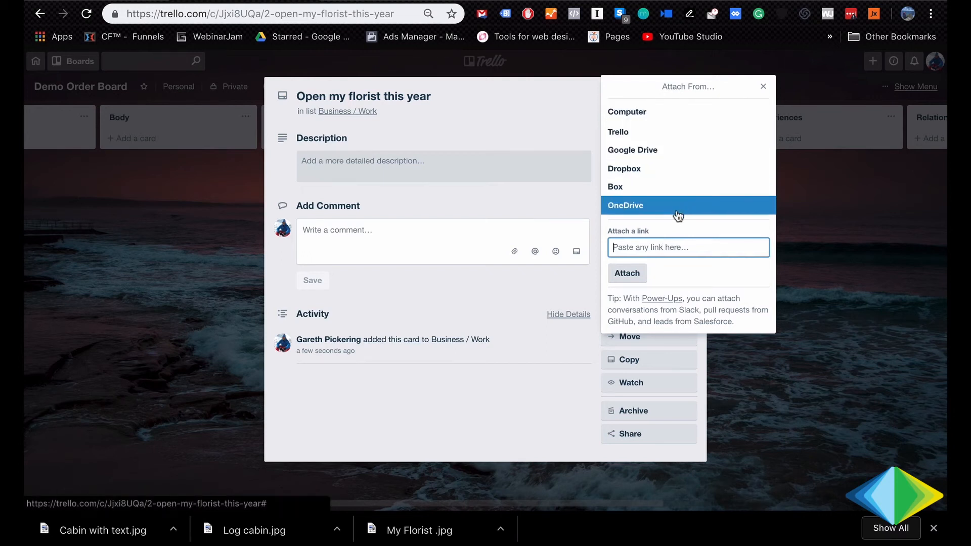
pyautogui.click(642, 111)
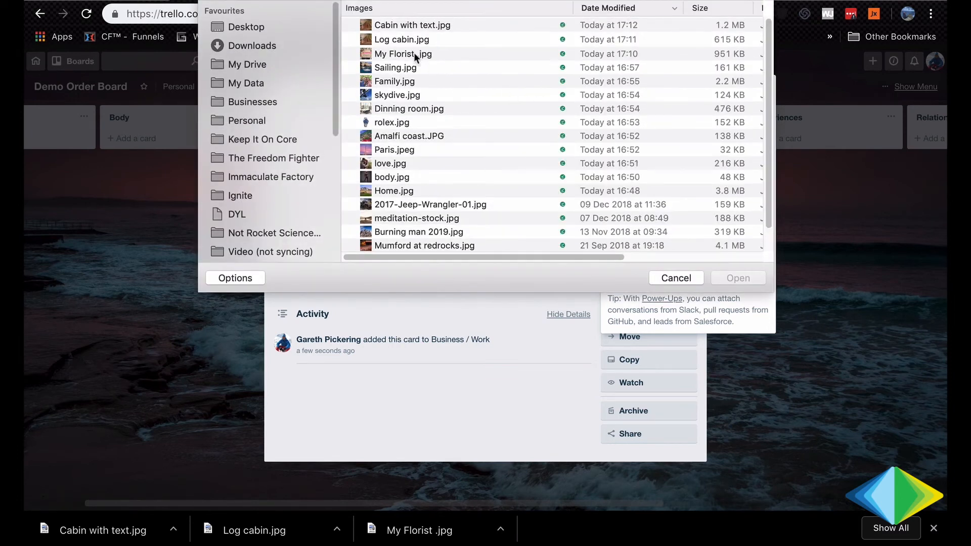
pyautogui.click(413, 54)
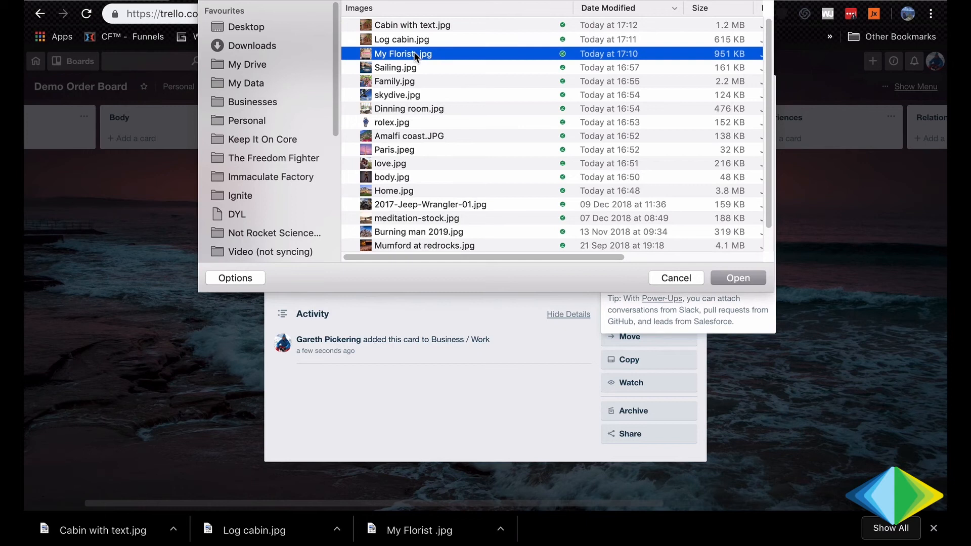
pyautogui.press('space')
pyautogui.press('space')
pyautogui.doubleClick(414, 54)
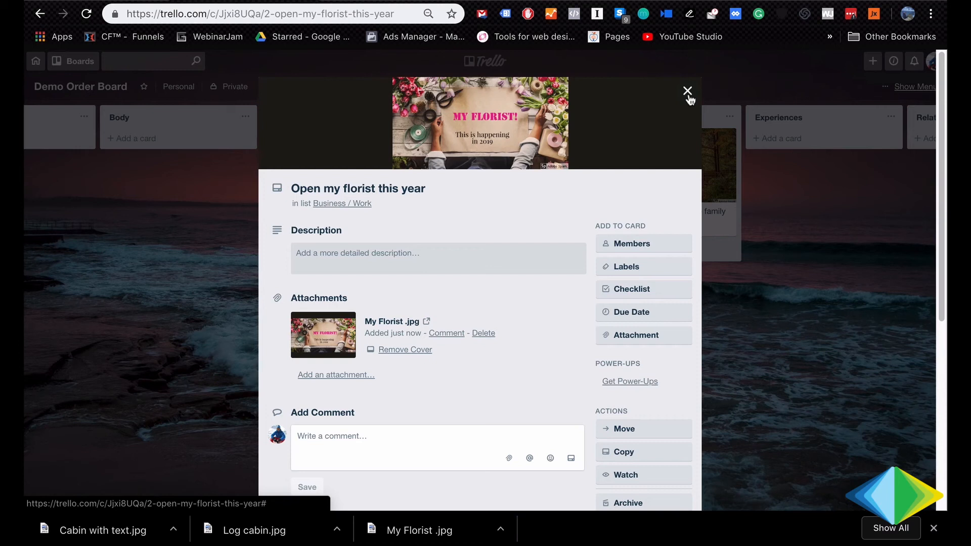
pyautogui.click(687, 91)
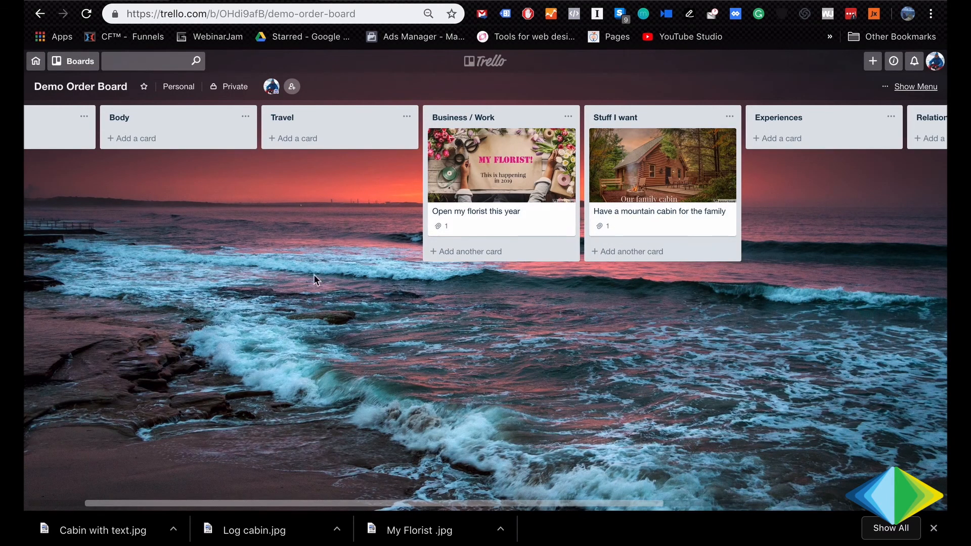
# Return to the beginning of the board and reopen the "Open my florist this year" card
pyautogui.hscroll(-5, 313, 274)
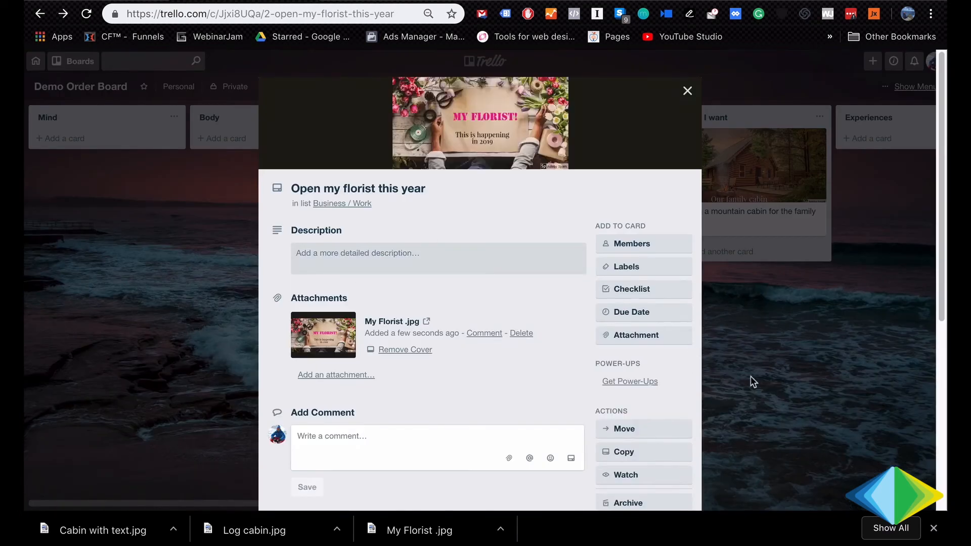
# Close the florist card and attach 2017-Jeep-Wrangler-01.jpg from the Vision Board Demo folder to the "Have a mountain cabin for the family" card
pyautogui.click(750, 376)
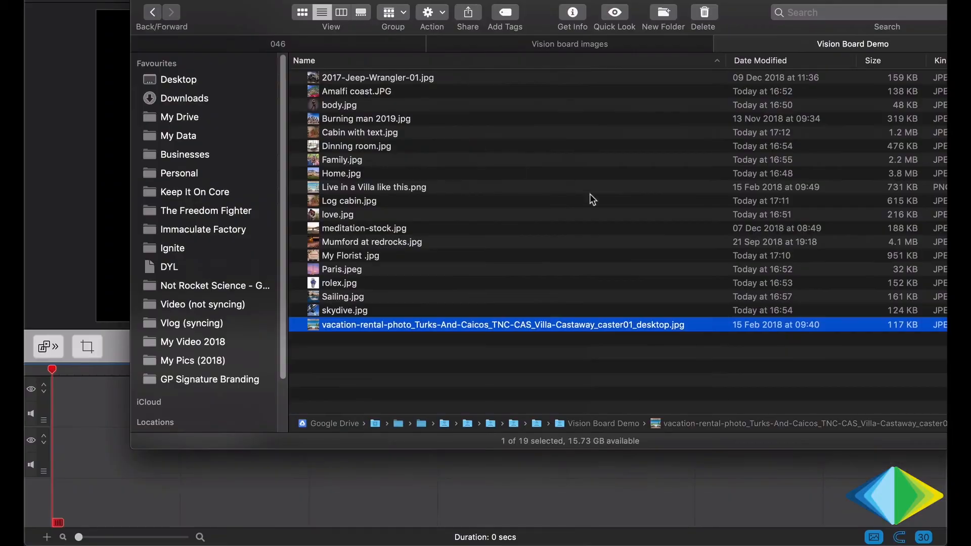
pyautogui.moveTo(666, 77); pyautogui.dragTo(665, 136)
pyautogui.moveTo(385, 77); pyautogui.dragTo(445, 73)
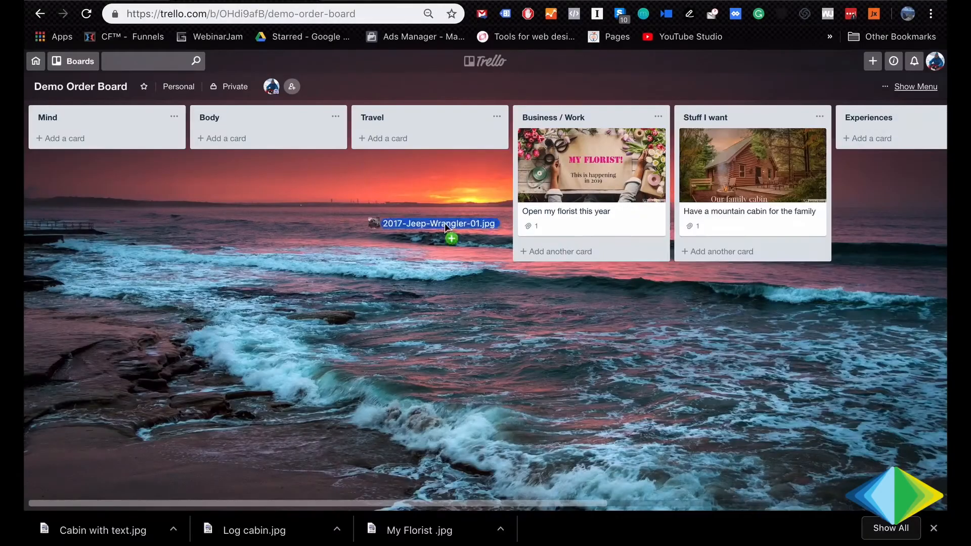
pyautogui.moveTo(445, 226); pyautogui.dragTo(752, 220)
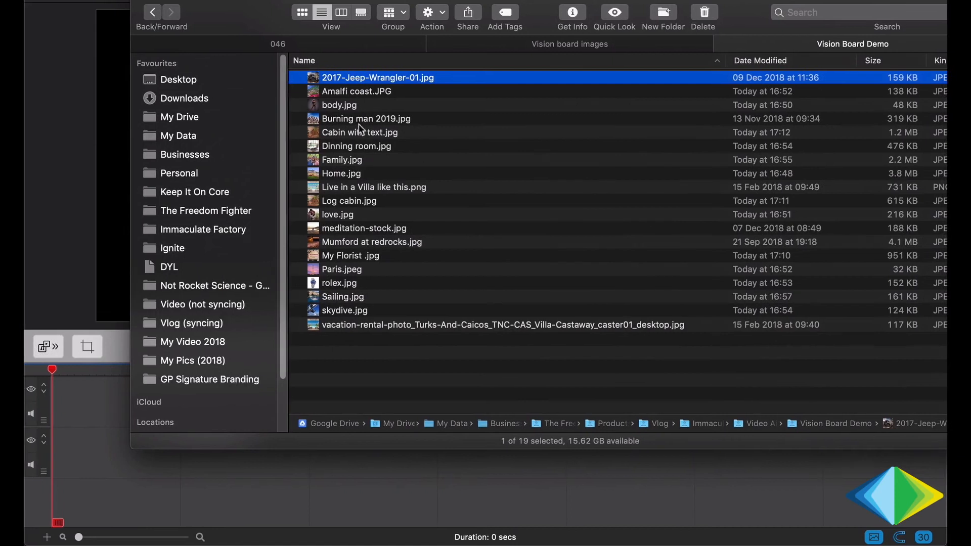
# Add Cabin with text.jpg to "Stuff I want", body.jpg to "Body", Amalfi coast.JPG to "Travel" and Burning man 2019.jpg to "Experiences" as new cards
pyautogui.click(359, 175)
pyautogui.click(351, 201)
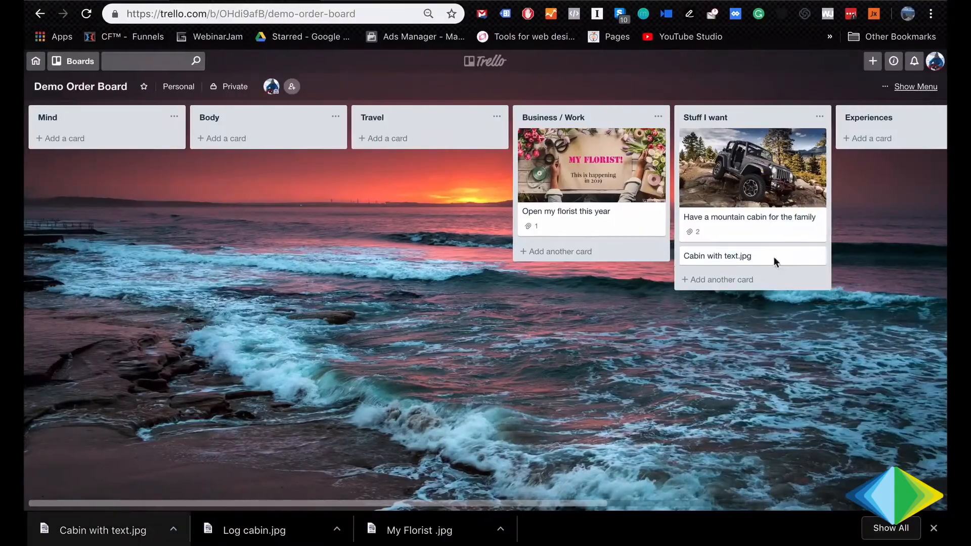
pyautogui.moveTo(347, 103); pyautogui.dragTo(306, 268)
pyautogui.moveTo(306, 266); pyautogui.dragTo(268, 139)
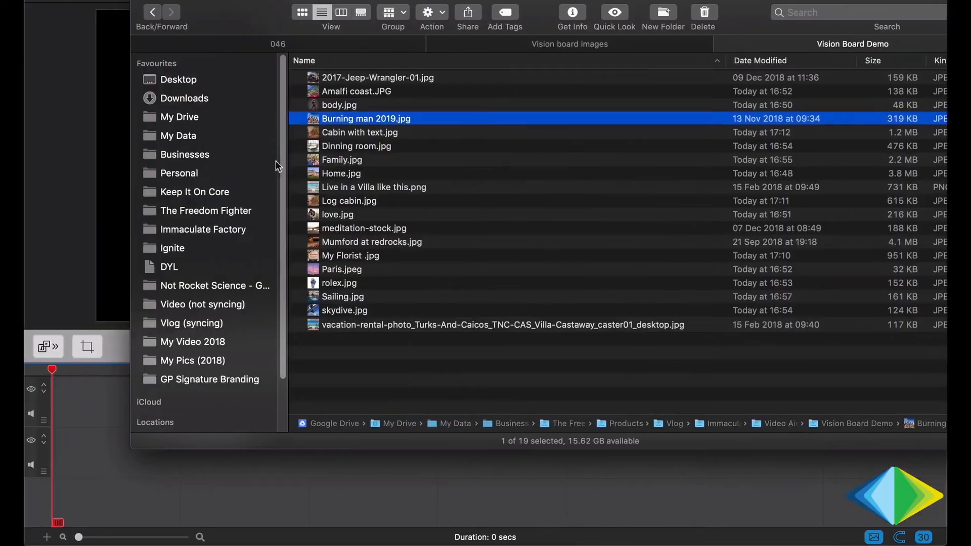
# Add Dinning room.jpg and Home.jpg to the "Home / House" list, and Family.jpg and love.jpg to the "Relationships" list
pyautogui.moveTo(356, 145); pyautogui.dragTo(947, 246)
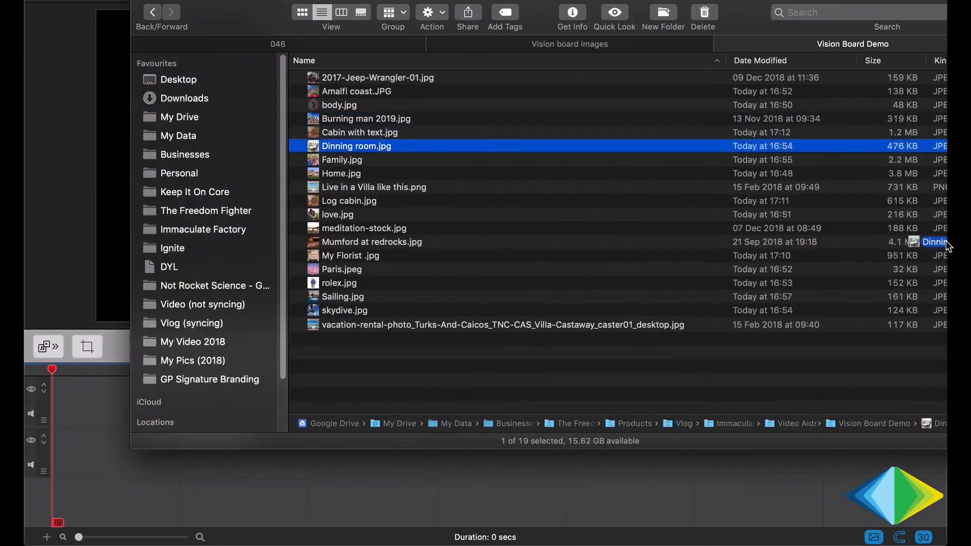
pyautogui.moveTo(342, 159); pyautogui.dragTo(946, 161)
pyautogui.moveTo(342, 173); pyautogui.dragTo(947, 233)
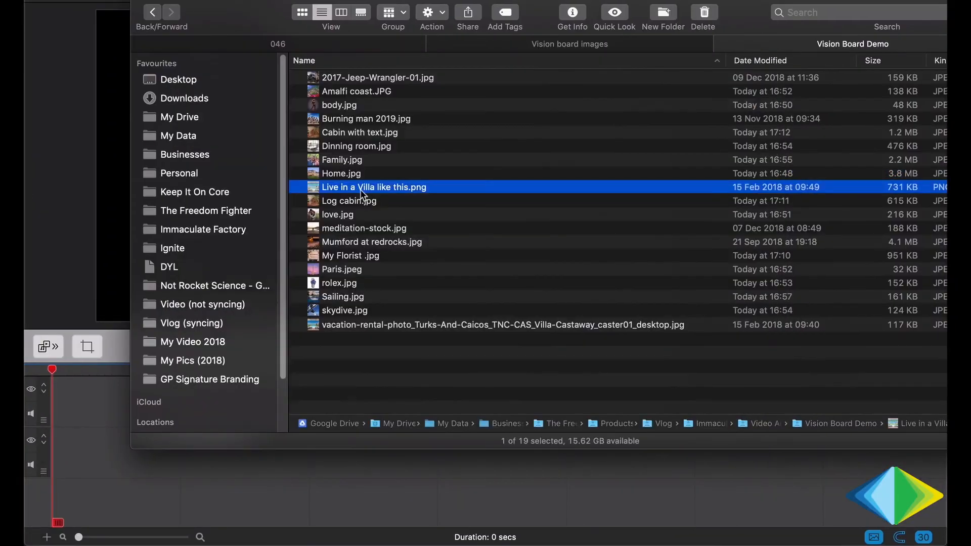
pyautogui.moveTo(351, 213); pyautogui.dragTo(947, 202)
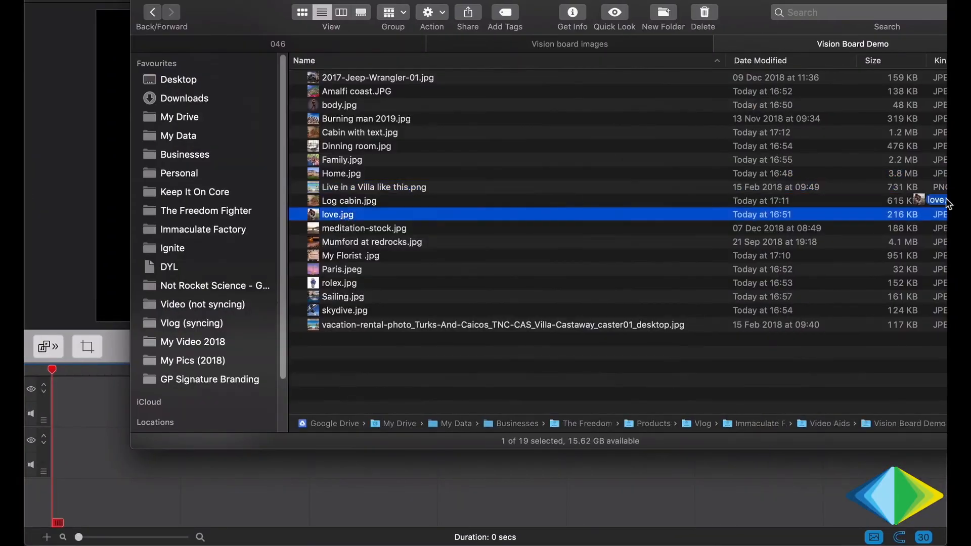
# Add meditation-stock.jpg to the "Mind" list, Mumford at redrocks.jpg to "Experiences" and Paris.jpeg to "Travel" as image cards
pyautogui.moveTo(364, 228); pyautogui.dragTo(947, 227)
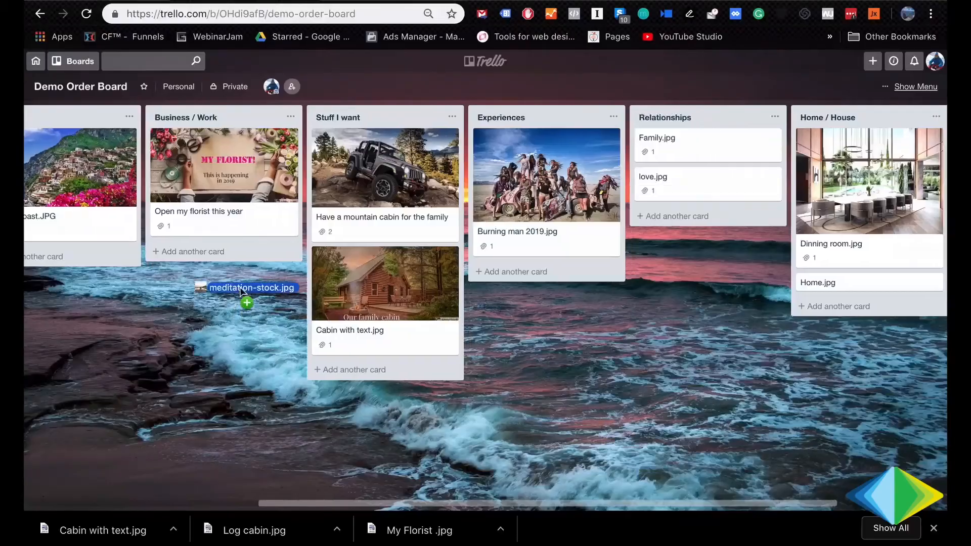
pyautogui.moveTo(245, 286); pyautogui.dragTo(107, 164)
pyautogui.moveTo(372, 241); pyautogui.dragTo(945, 254)
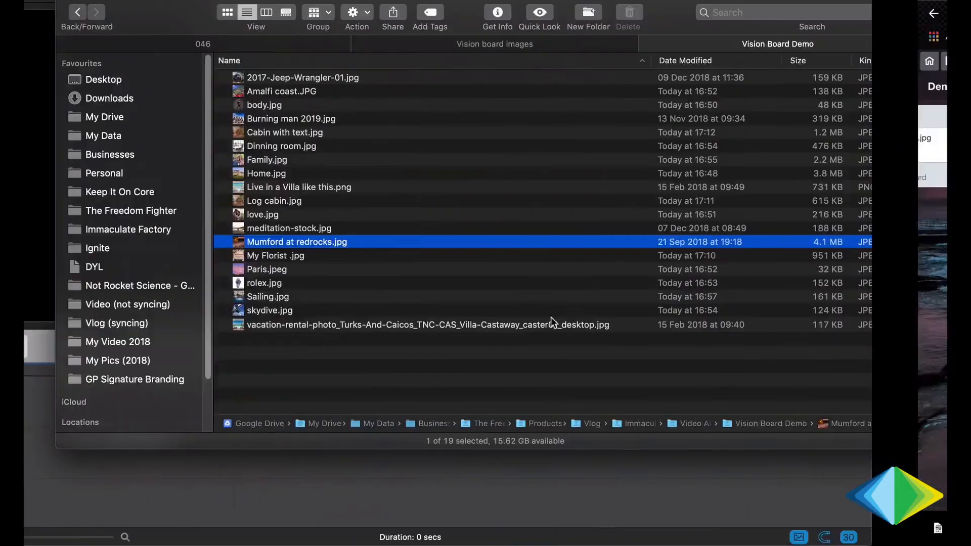
pyautogui.moveTo(342, 269); pyautogui.dragTo(948, 291)
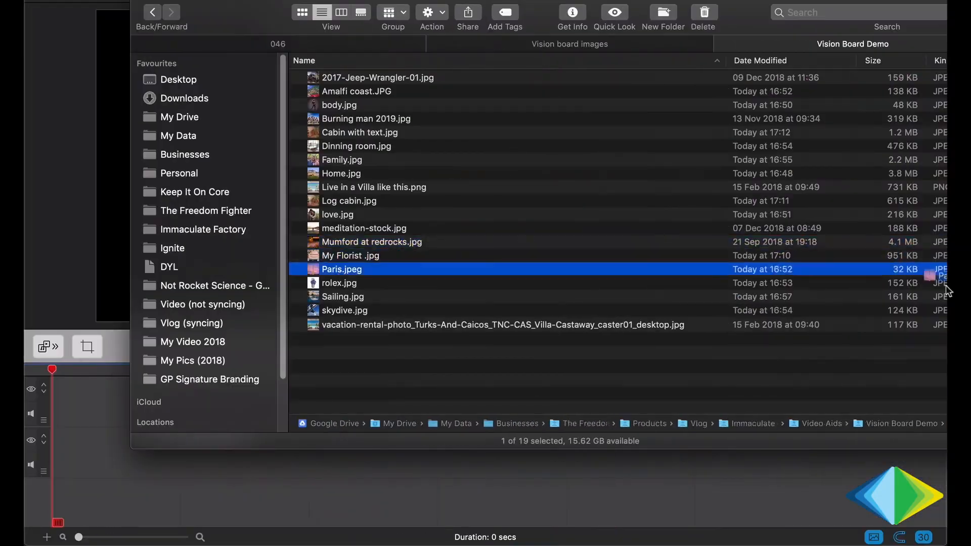
# Add rolex.jpg to the "Stuff I want" list, and Sailing.jpg and skydive.jpg to the "Experiences" list
pyautogui.moveTo(339, 283); pyautogui.dragTo(945, 300)
pyautogui.moveTo(342, 296); pyautogui.dragTo(947, 300)
pyautogui.moveTo(947, 301); pyautogui.dragTo(809, 292)
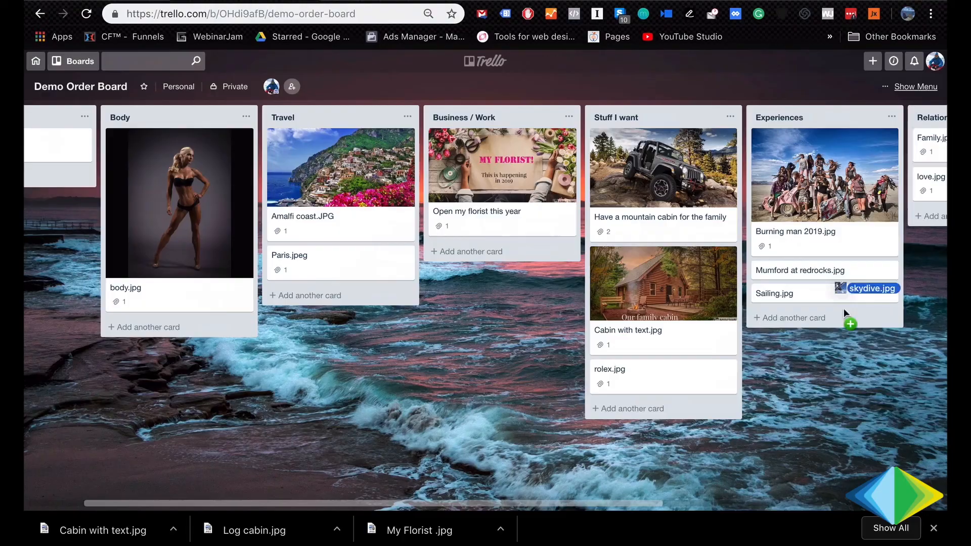
pyautogui.moveTo(844, 308); pyautogui.dragTo(843, 313)
pyautogui.click(345, 310)
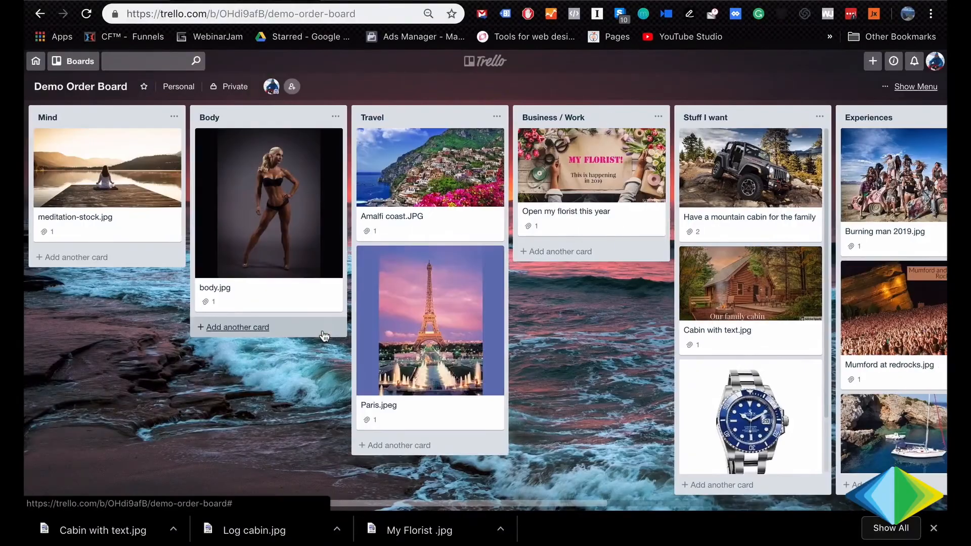
# Review the image cards in every list of the board, from "Mind" through to "Home / House", and return to its beginning
pyautogui.hscroll(5, 537, 317)
pyautogui.hscroll(-5, 537, 316)
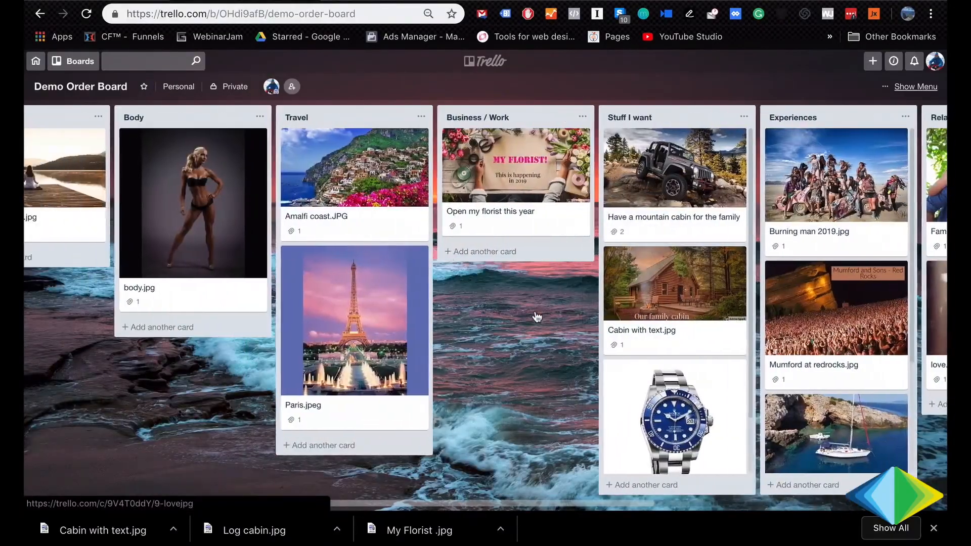
pyautogui.hscroll(-3, 536, 314)
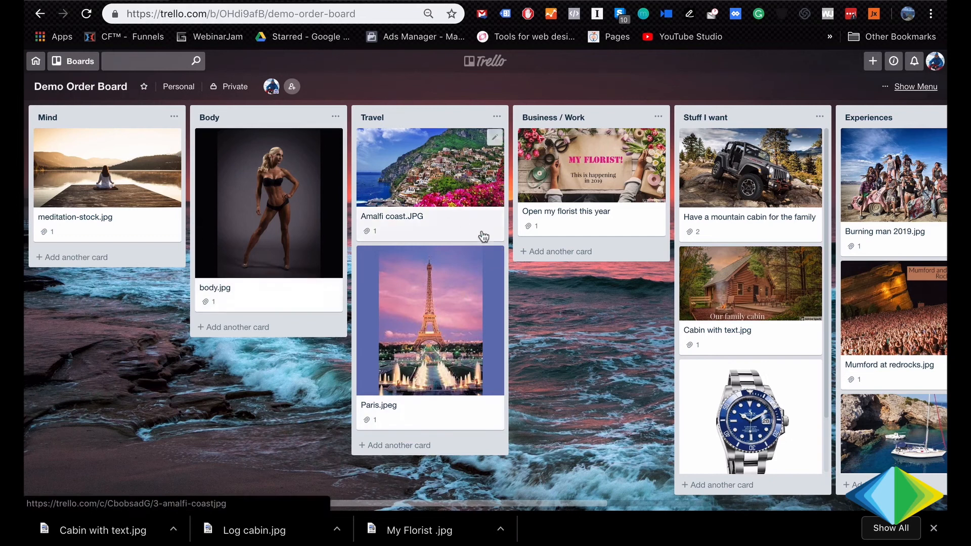
pyautogui.hscroll(5, 496, 268)
pyautogui.hscroll(5, 501, 277)
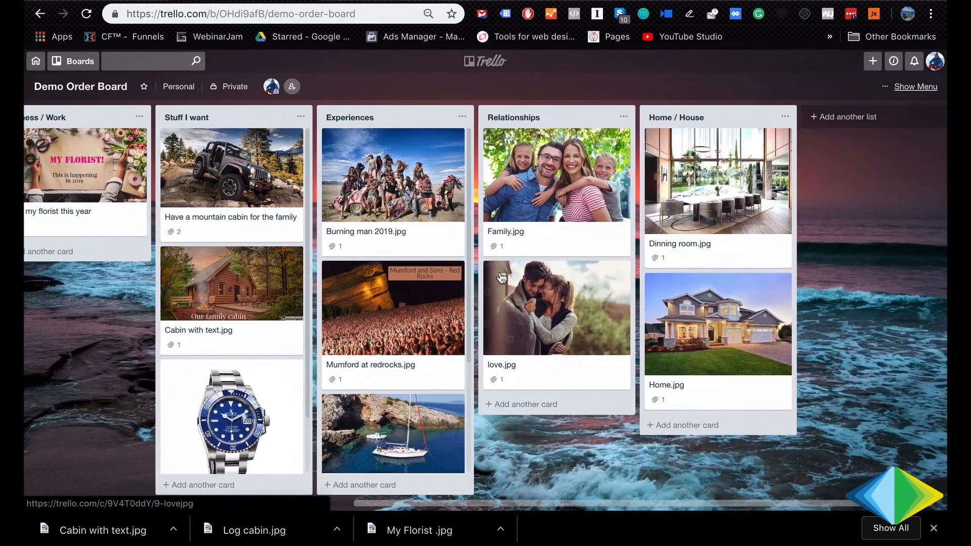
pyautogui.hscroll(-7, 500, 277)
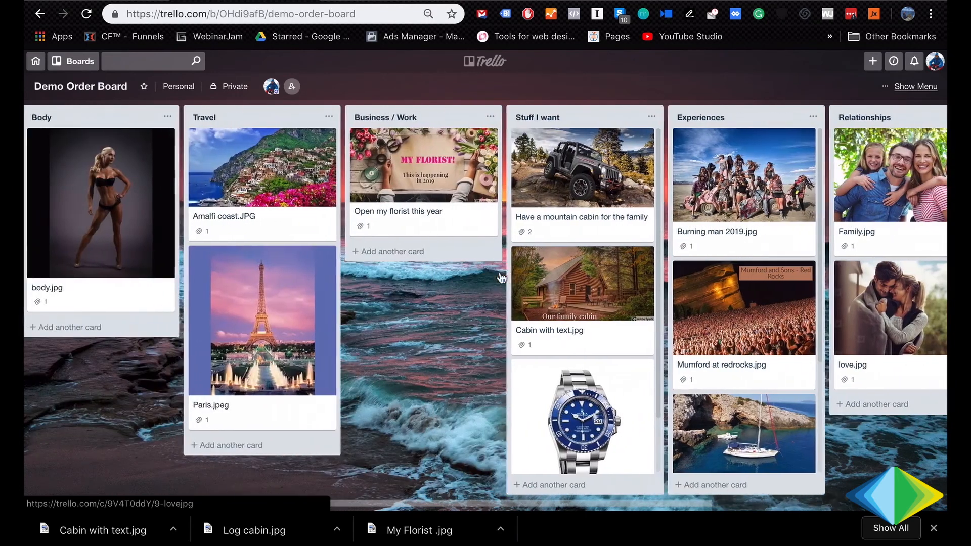
pyautogui.hscroll(-3, 370, 254)
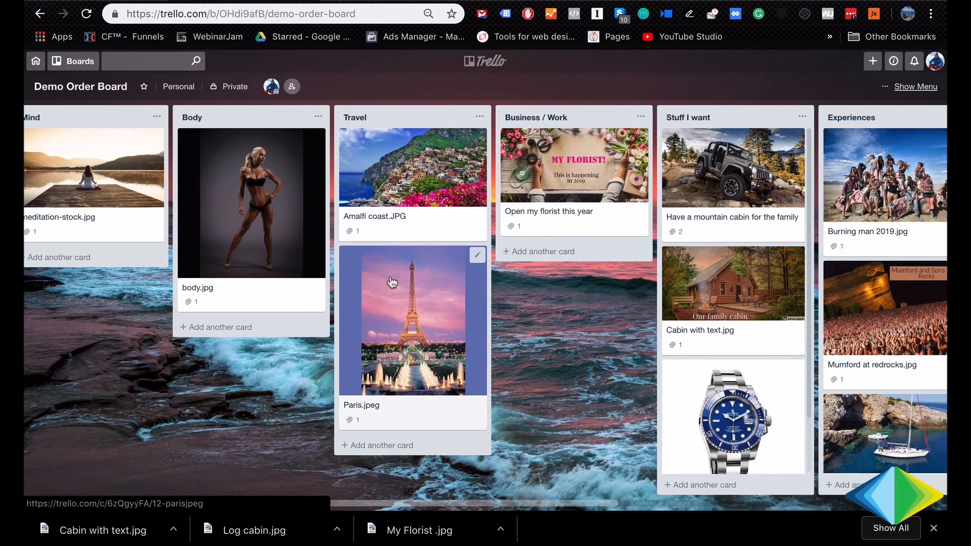
pyautogui.hscroll(-1, 393, 282)
pyautogui.hotkey('ctrl', 'Left')
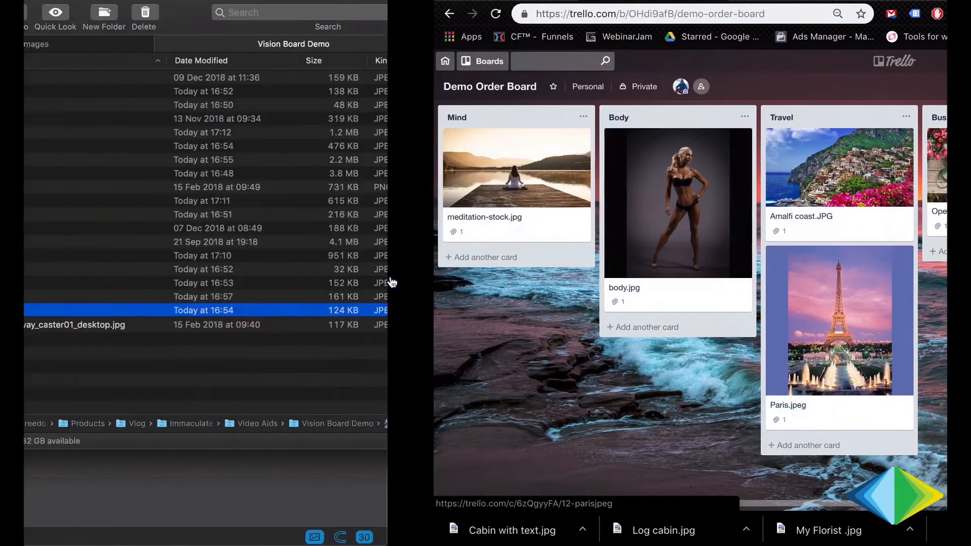
pyautogui.press('super+Tab')
pyautogui.press('super+Tab')
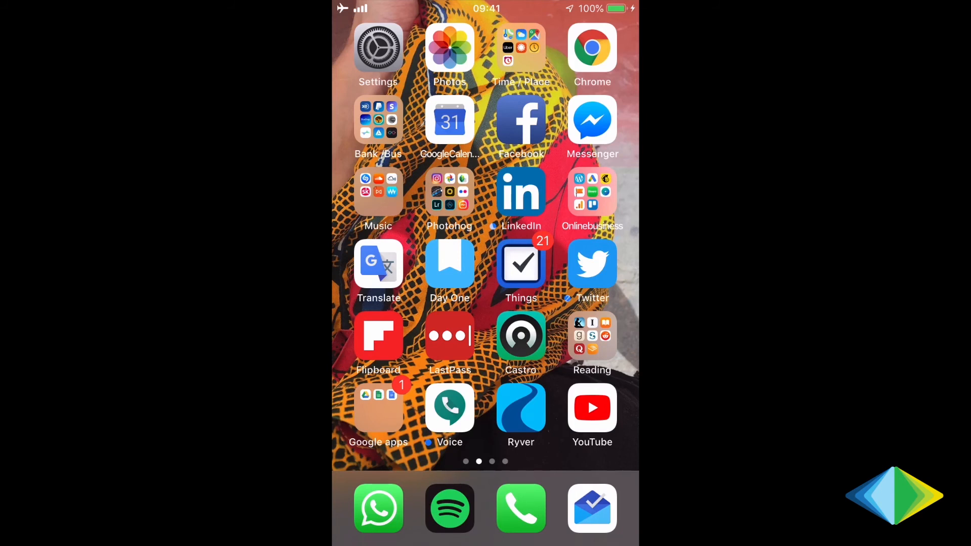
# Open the Trello mobile app from the phone's Online business folder and open Demo Order Board among the personal boards
pyautogui.click(592, 192)
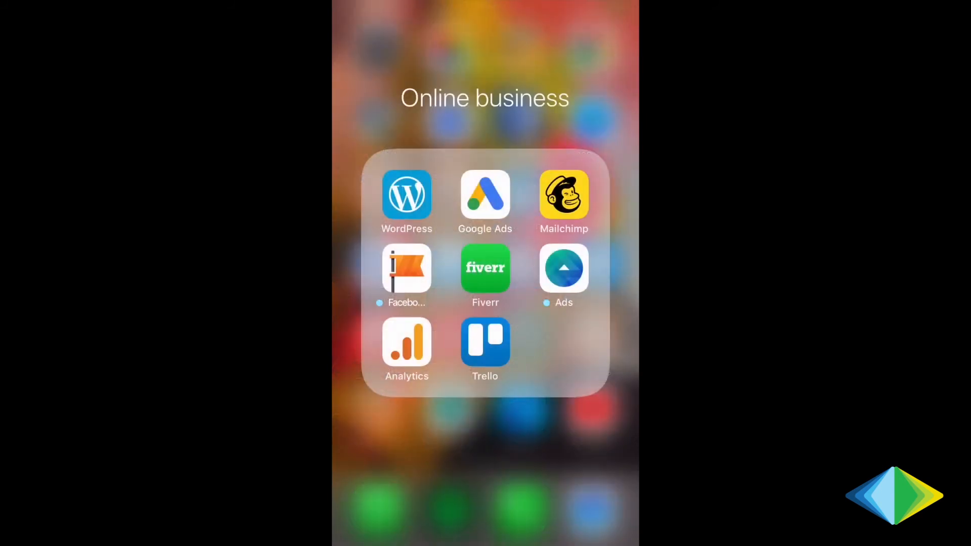
pyautogui.click(485, 342)
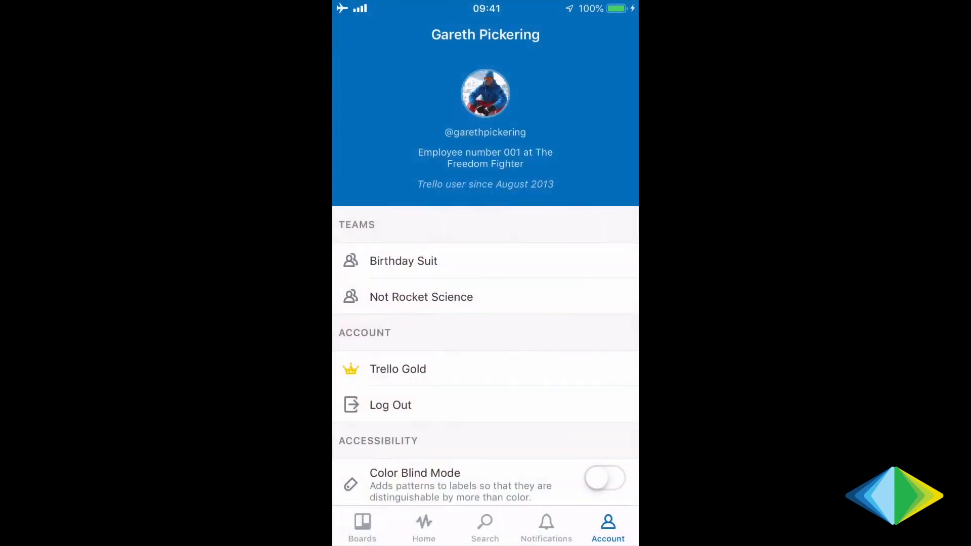
pyautogui.click(362, 527)
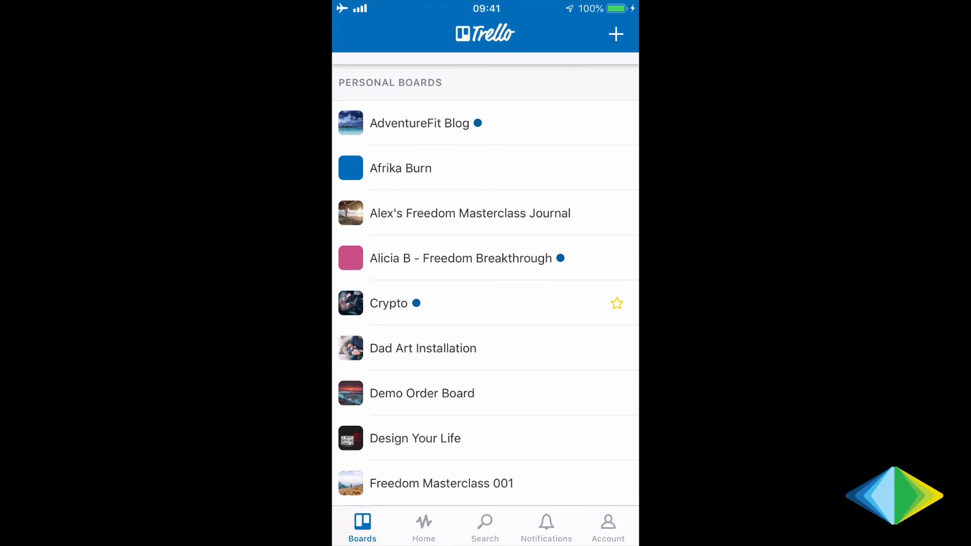
pyautogui.scroll(-3, 486, 297)
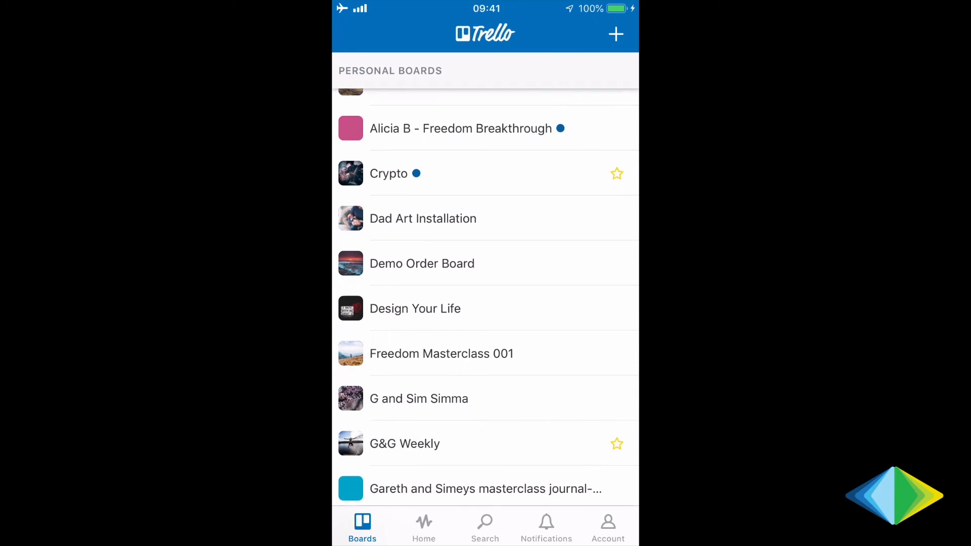
pyautogui.click(422, 263)
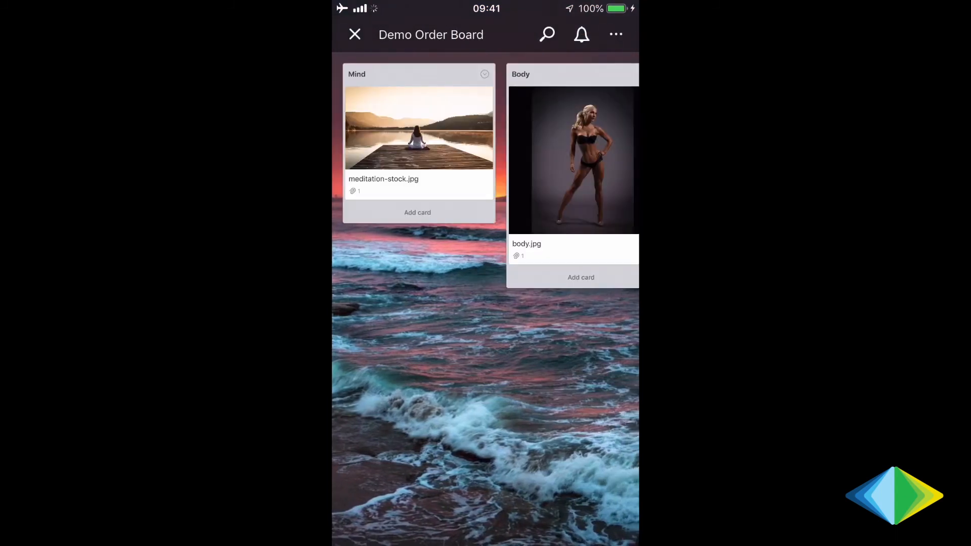
# Examine the lists and their image cards on the phone, from "Mind" to "Home / House" and back to the first list
pyautogui.hscroll(5, 486, 227)
pyautogui.hscroll(5, 485, 304)
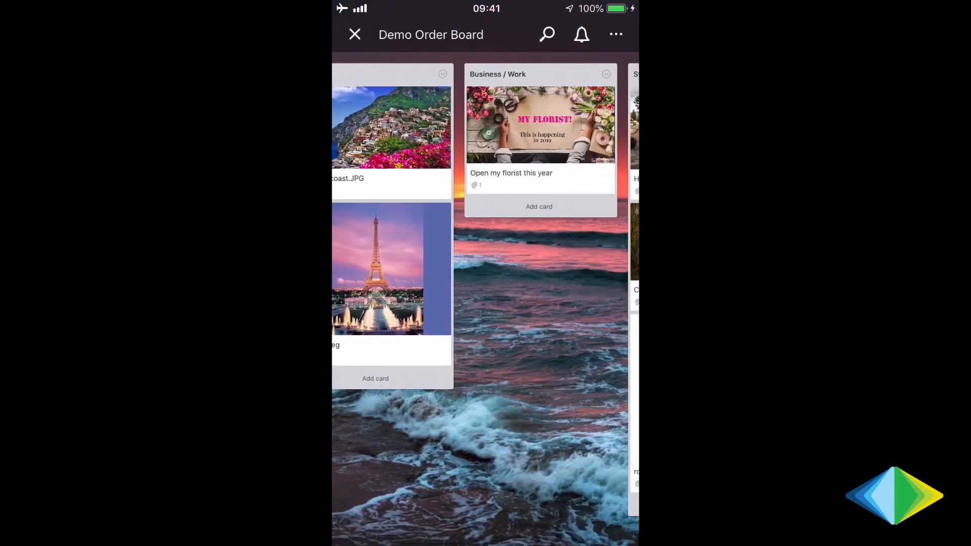
pyautogui.hscroll(5, 485, 303)
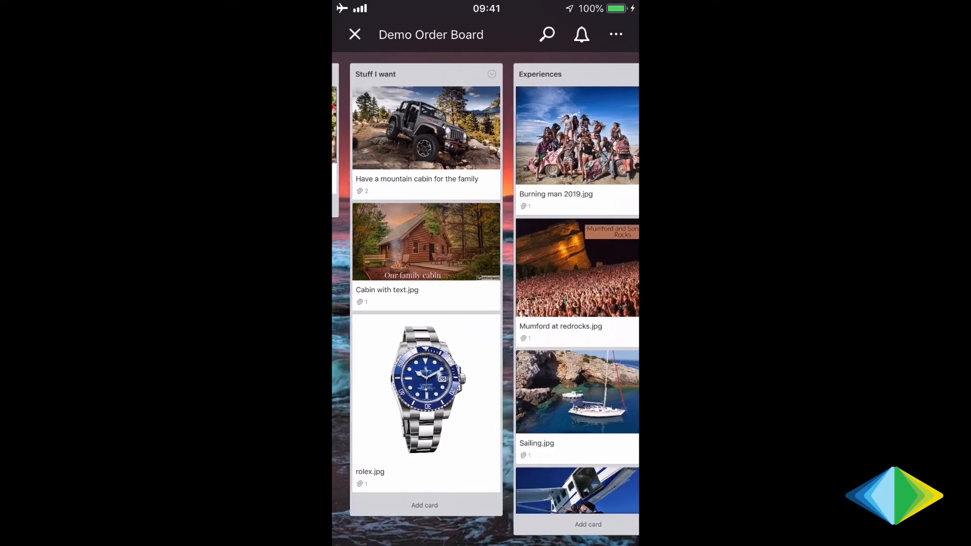
pyautogui.hscroll(2, 485, 304)
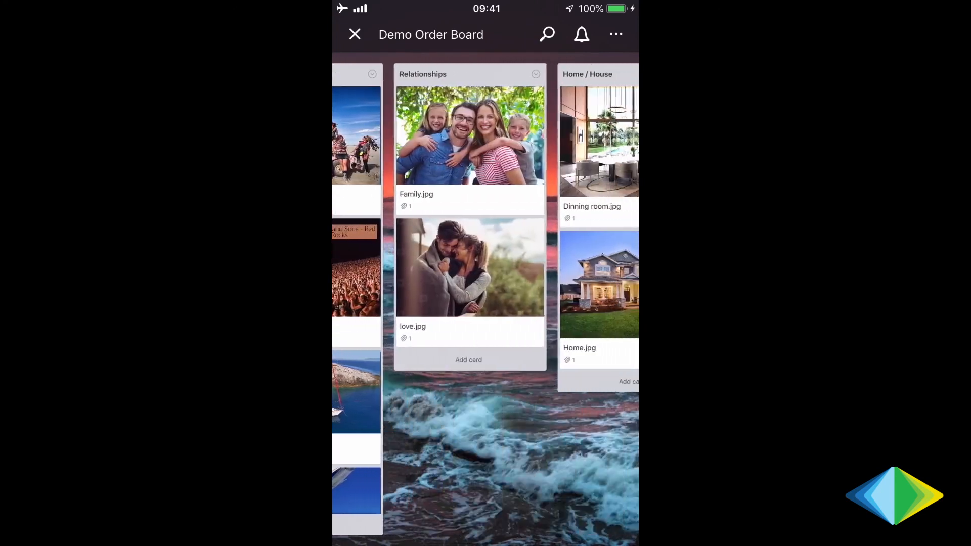
pyautogui.hscroll(-4, 486, 304)
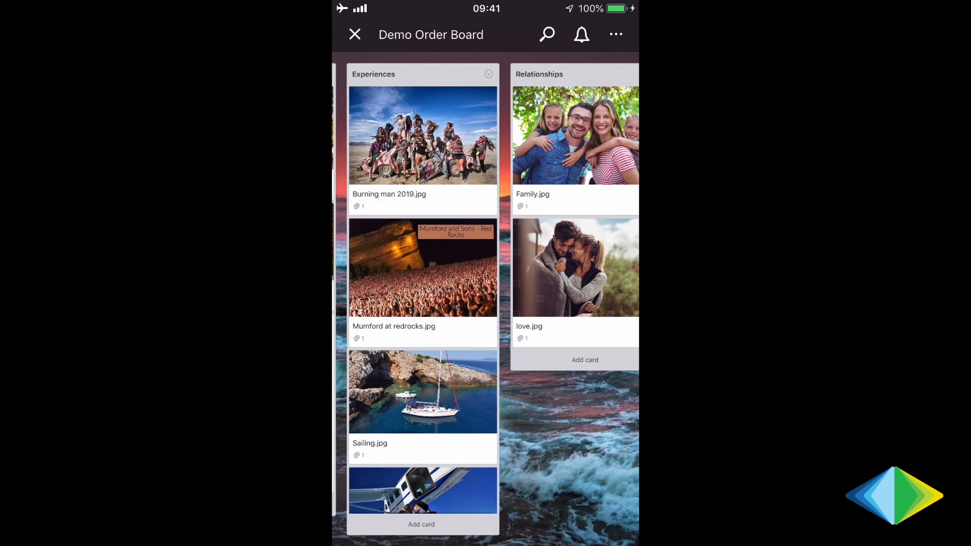
pyautogui.scroll(-3, 422, 303)
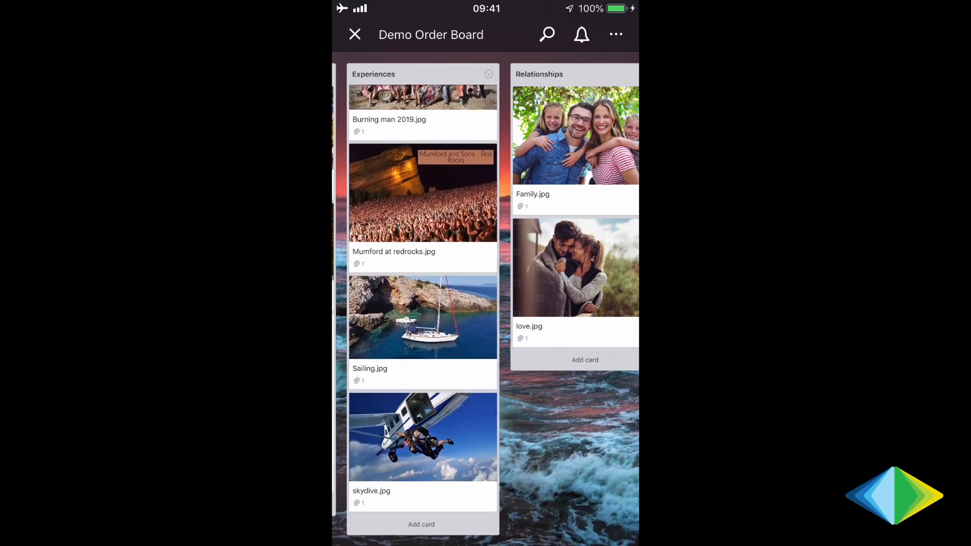
pyautogui.scroll(3, 422, 303)
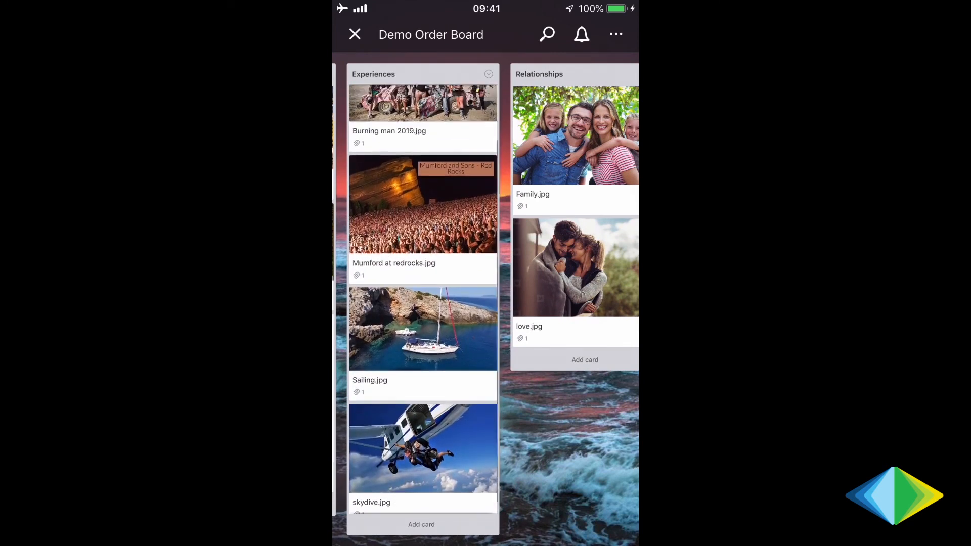
pyautogui.hscroll(3, 485, 304)
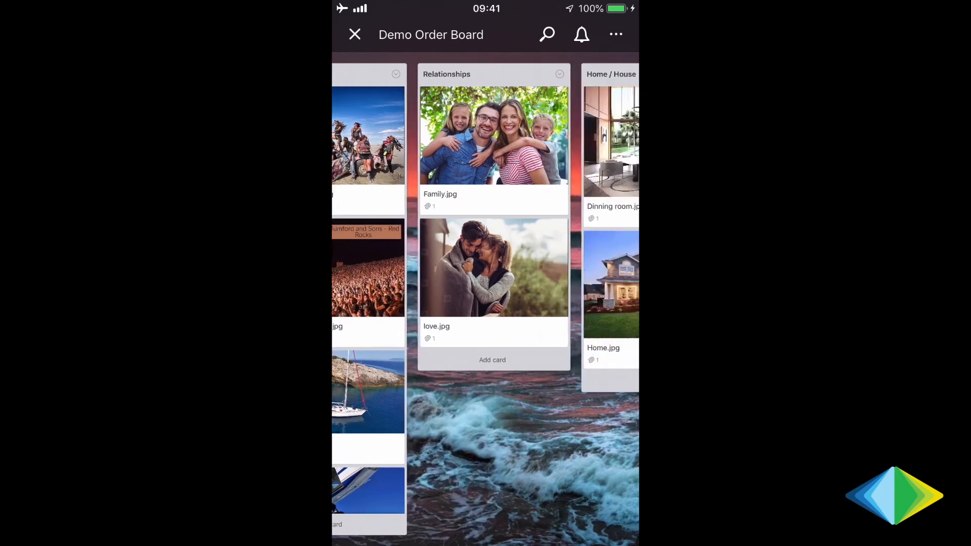
pyautogui.hscroll(-3, 486, 228)
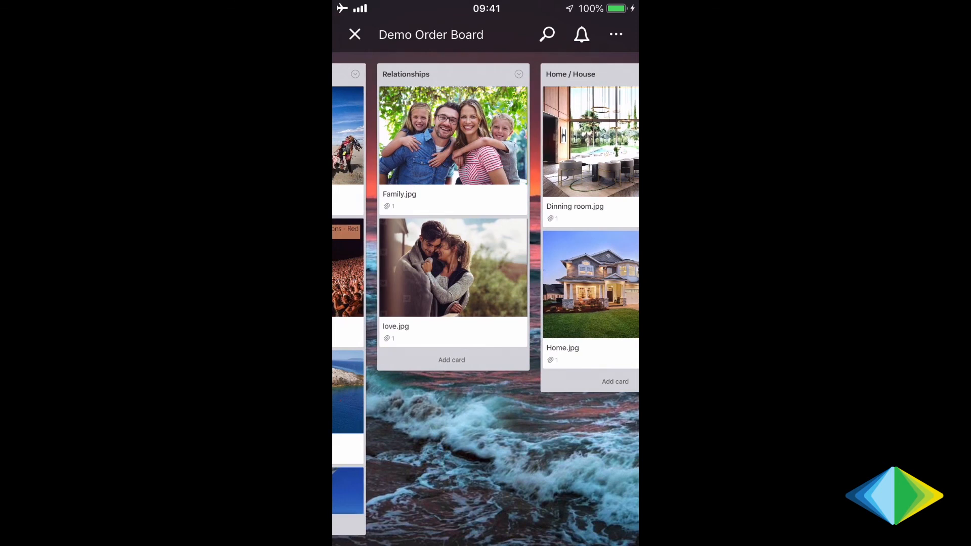
pyautogui.hscroll(-3, 485, 304)
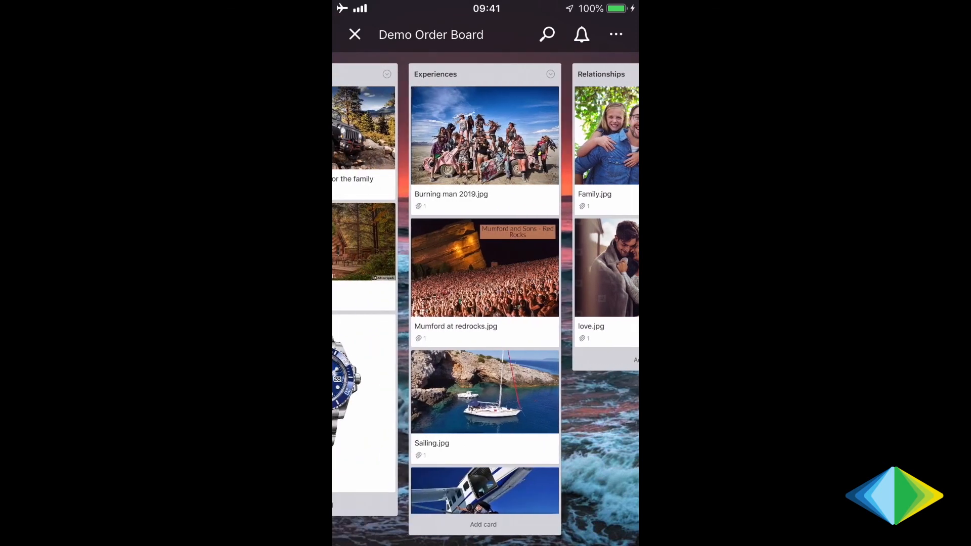
pyautogui.hscroll(-5, 485, 303)
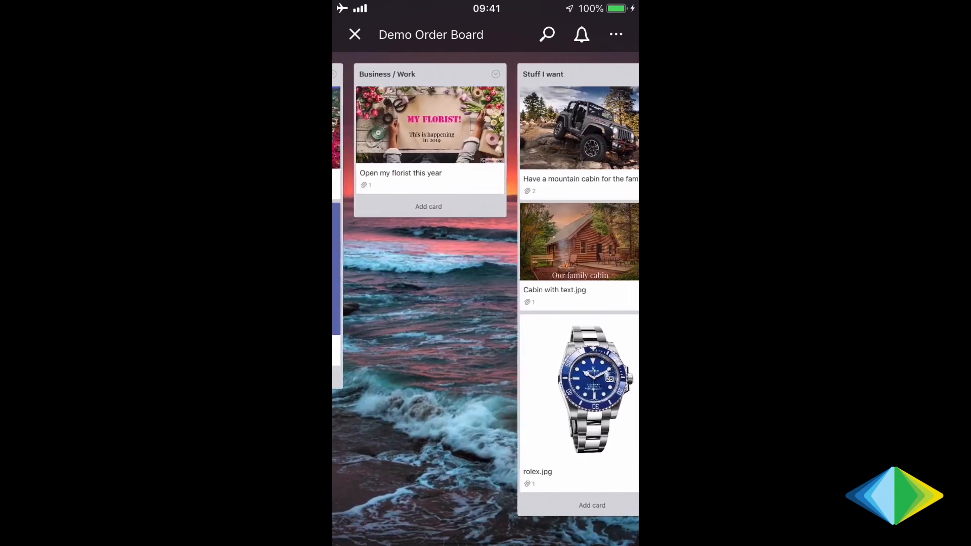
pyautogui.hscroll(-5, 485, 304)
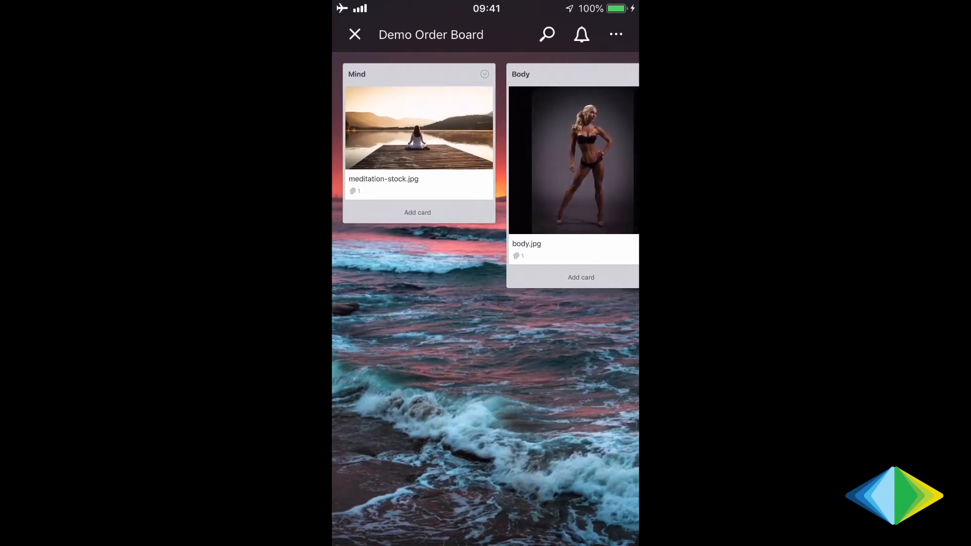